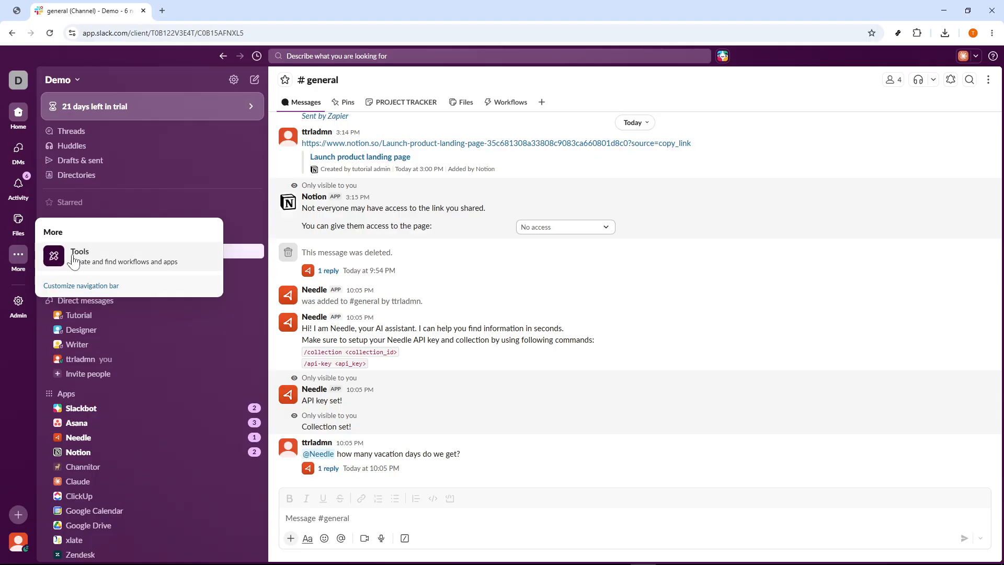
Go to the workspace's workflow tools and start building a new workflow from scratch
click(94, 261)
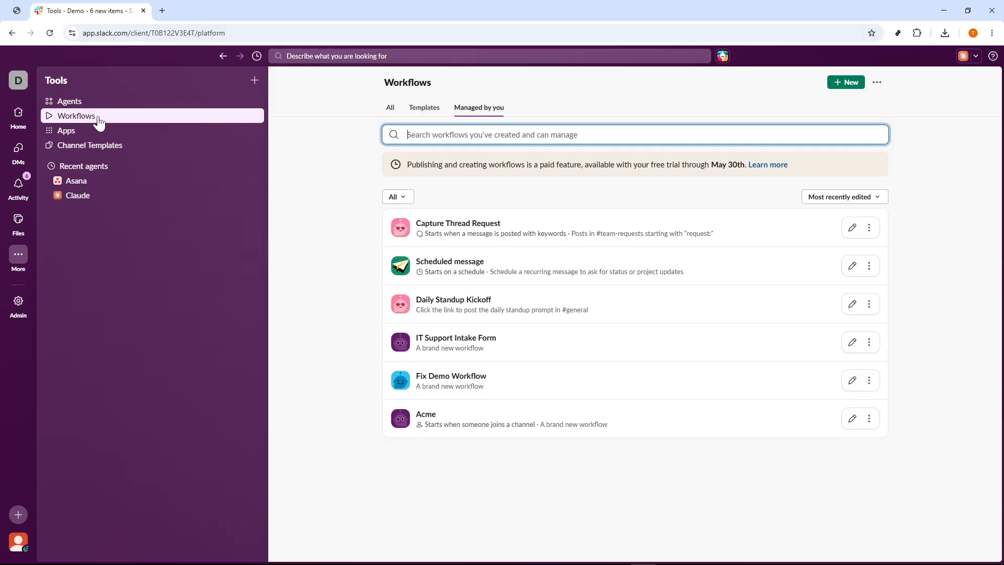
click(89, 119)
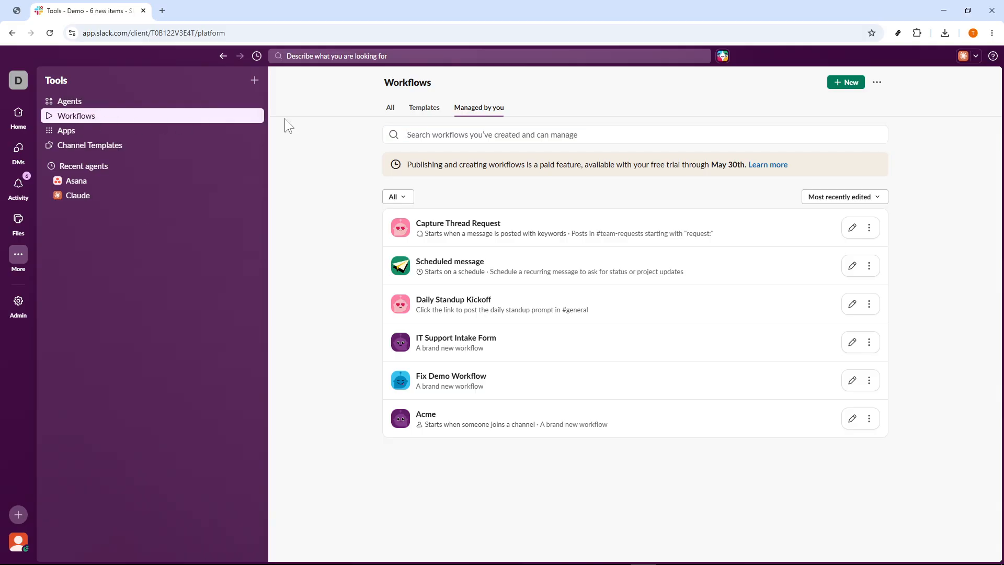
click(841, 84)
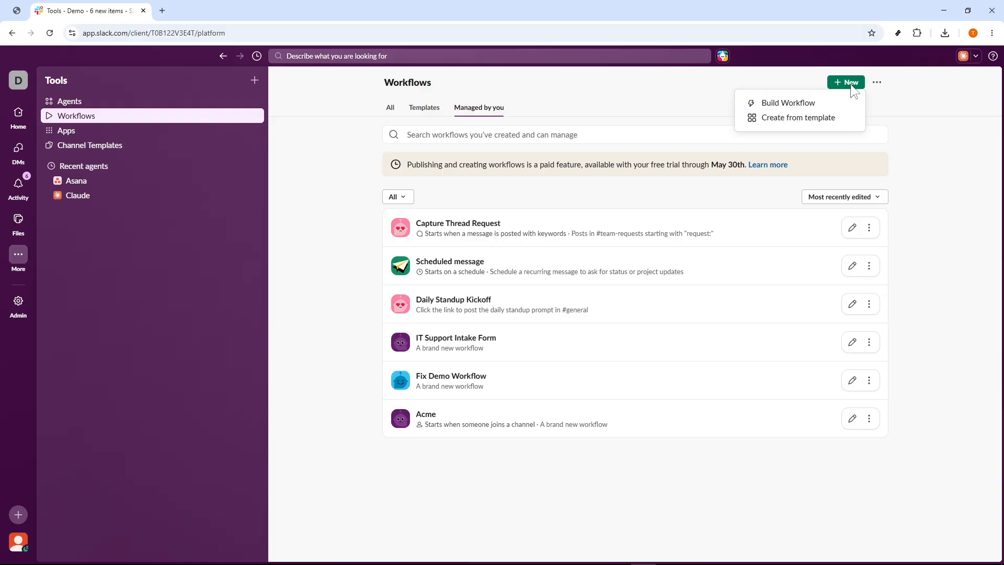
click(794, 103)
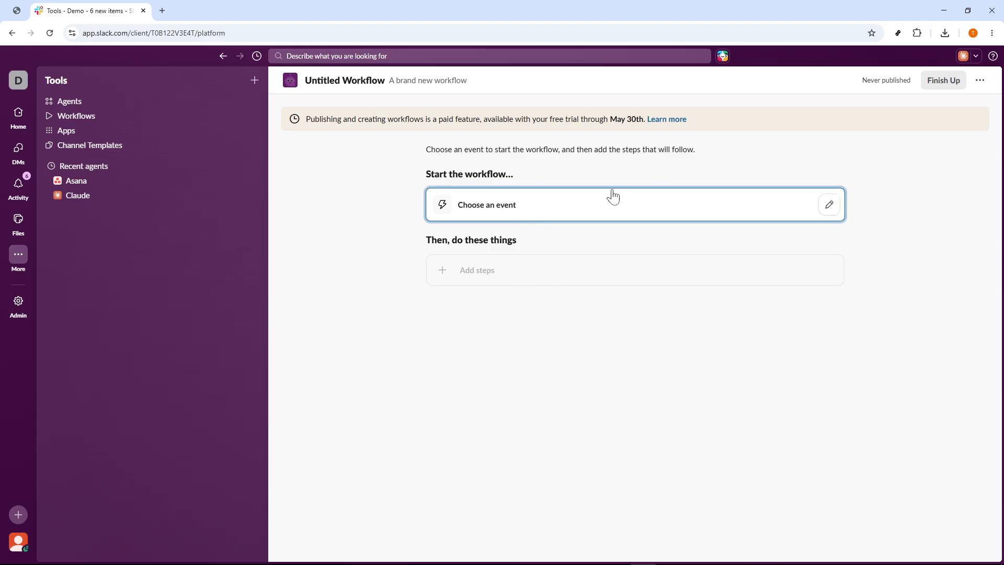
Set the workflow's starting event to "From a link in Slack"
click(539, 214)
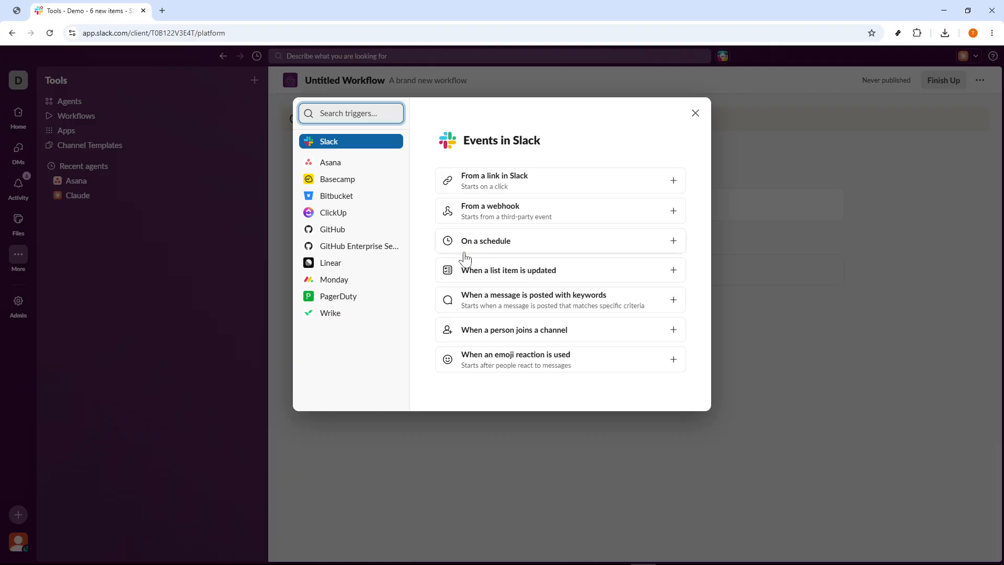
click(697, 114)
click(556, 199)
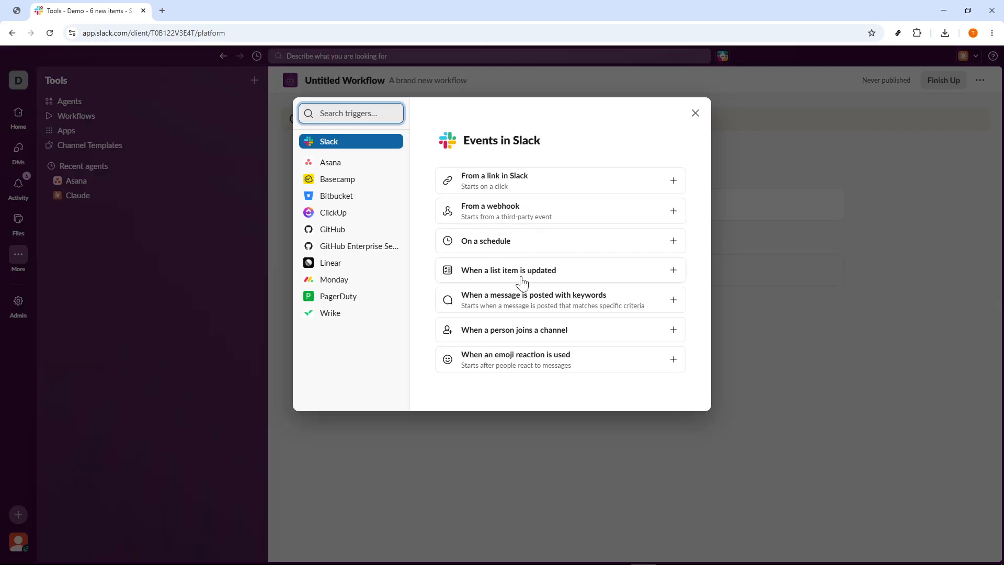
click(495, 183)
click(611, 260)
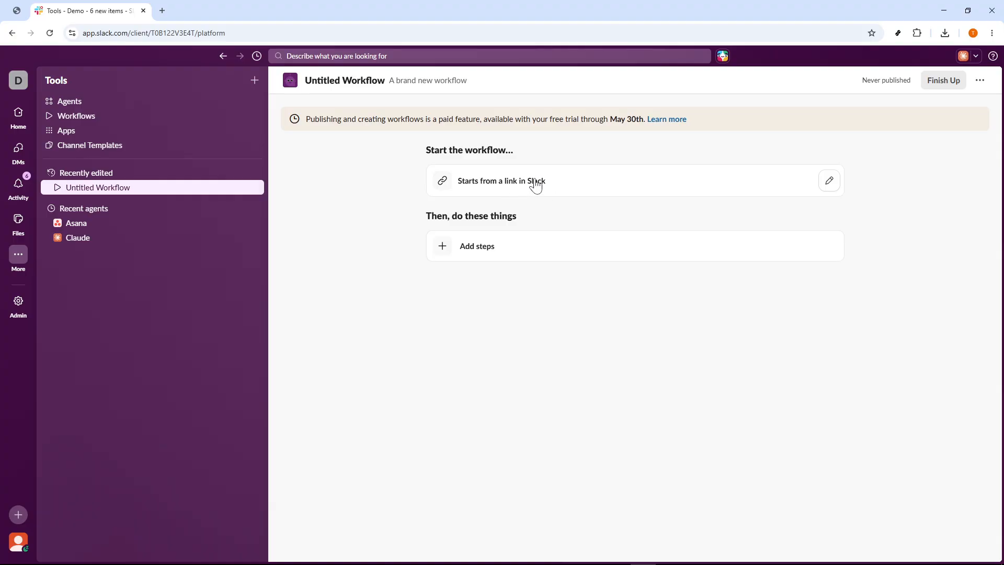
Add a "Collect info in a form" step from the Forms category to the workflow
click(492, 255)
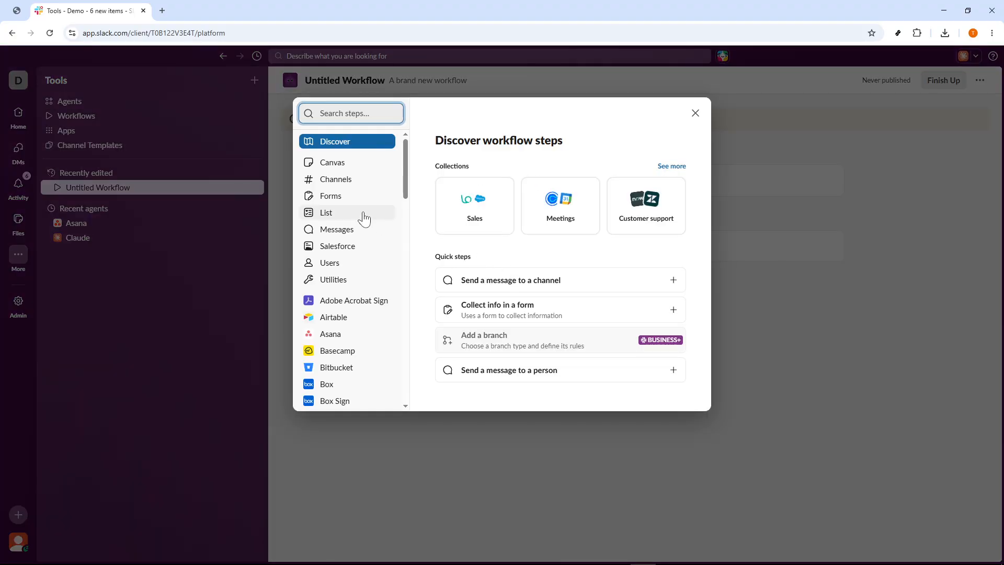
click(694, 114)
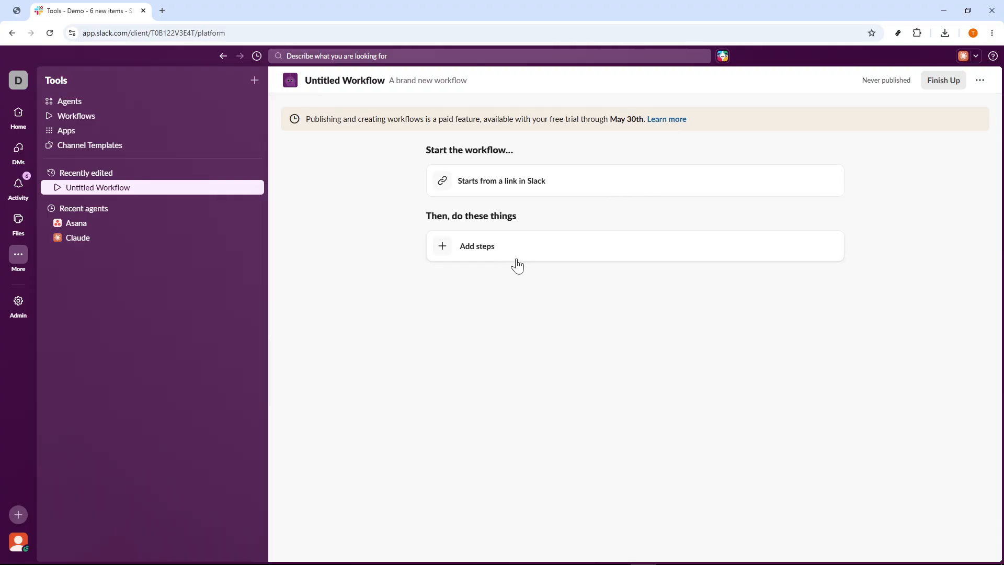
click(511, 256)
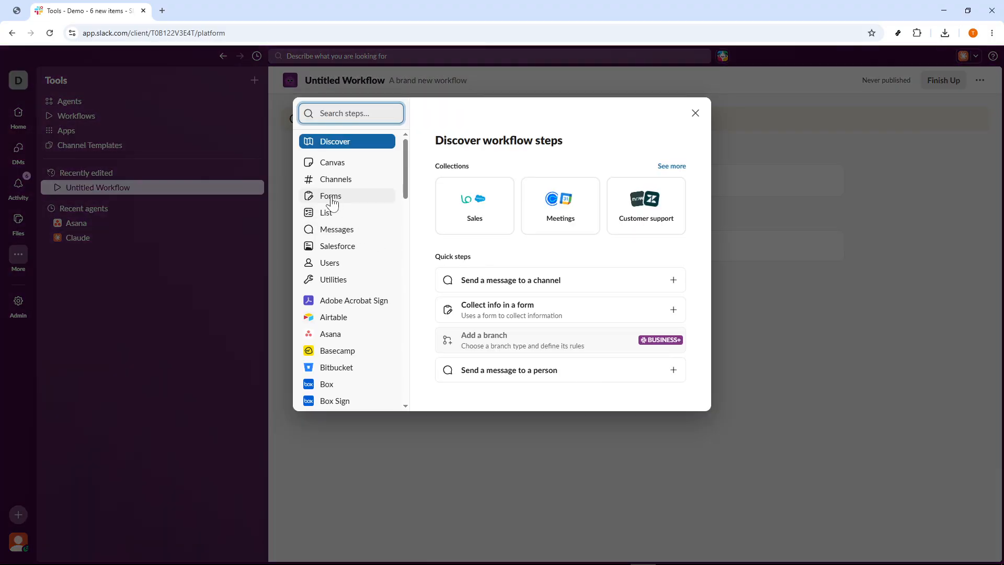
click(335, 203)
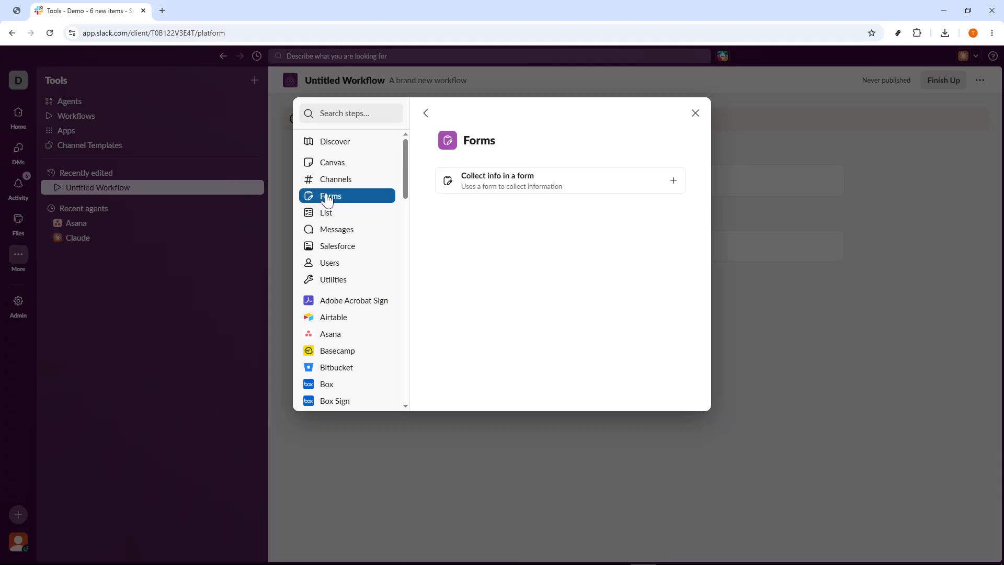
click(519, 190)
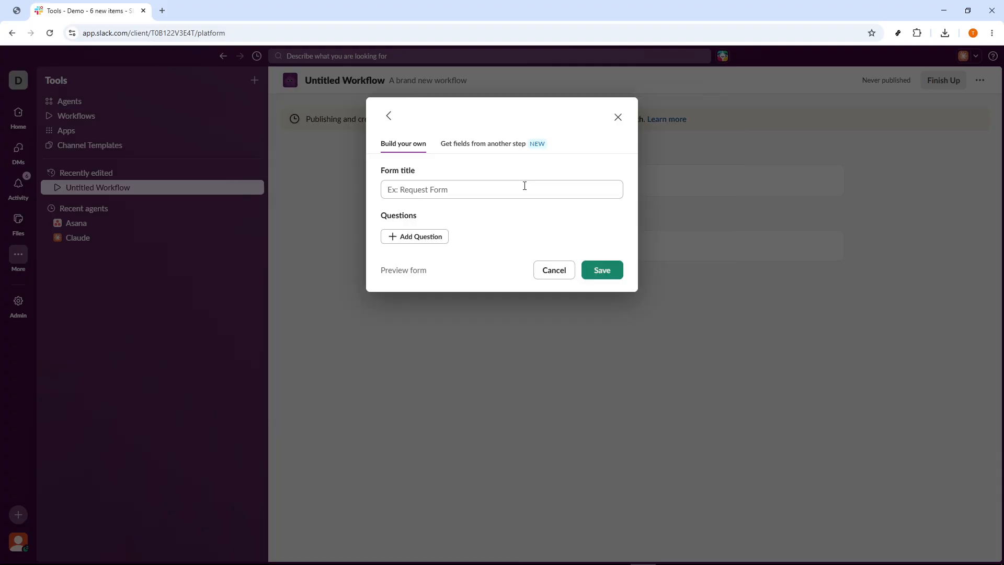
Title the form "Question 1", copying the text from the Notepad notes
click(488, 194)
key(alt+Tab)
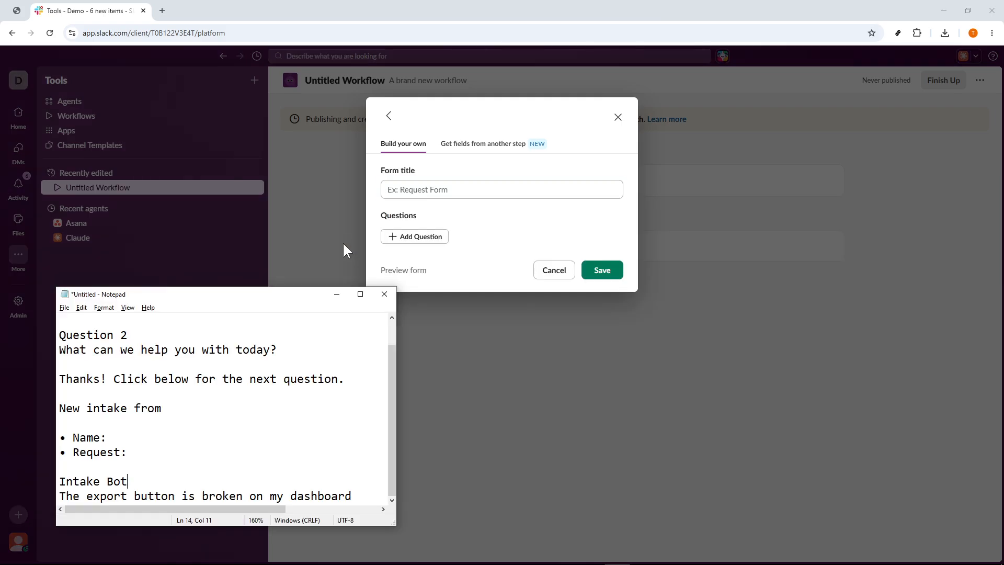
scroll(116, 340, up, 1)
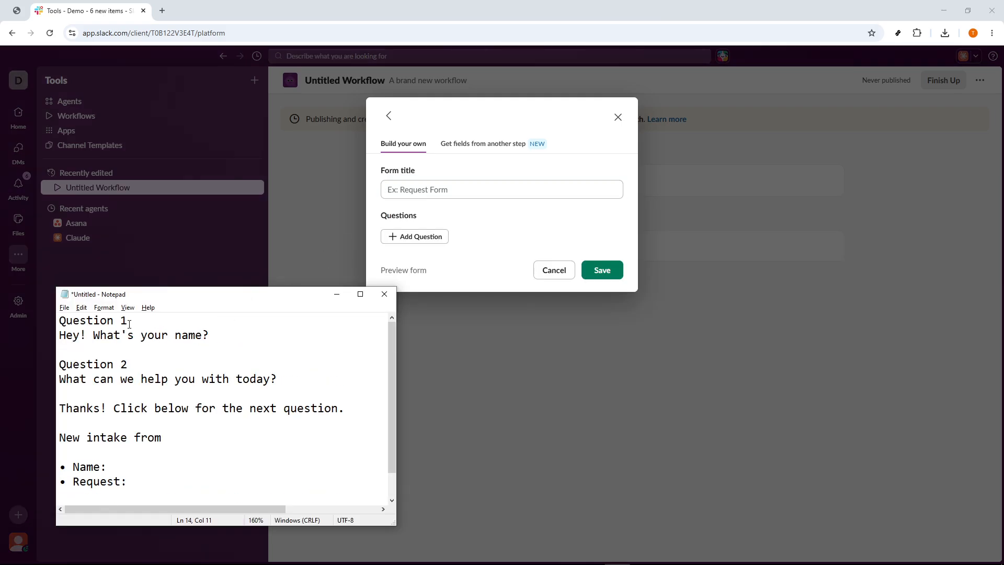
drag(129, 324, 60, 322)
key(ctrl+c)
click(458, 190)
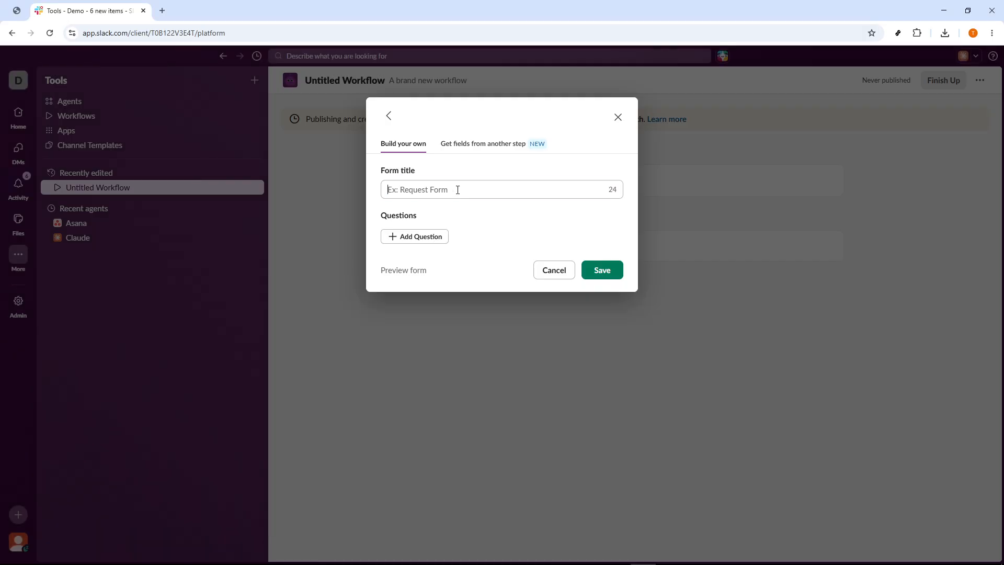
key(ctrl+v)
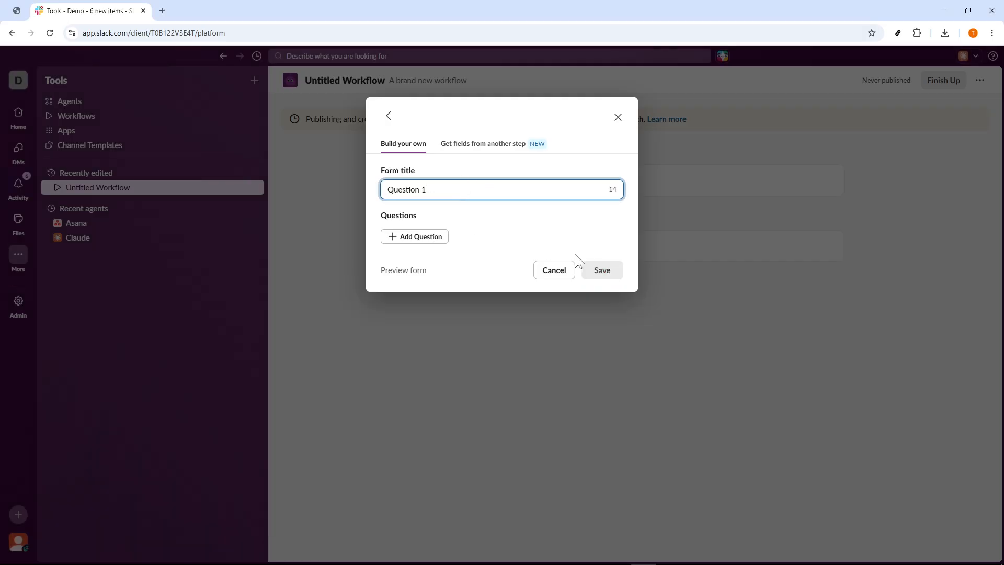
Add the short-answer question "Hey! What's your name?" from the Notepad notes to the form and save the form step
click(413, 240)
key(alt+Tab)
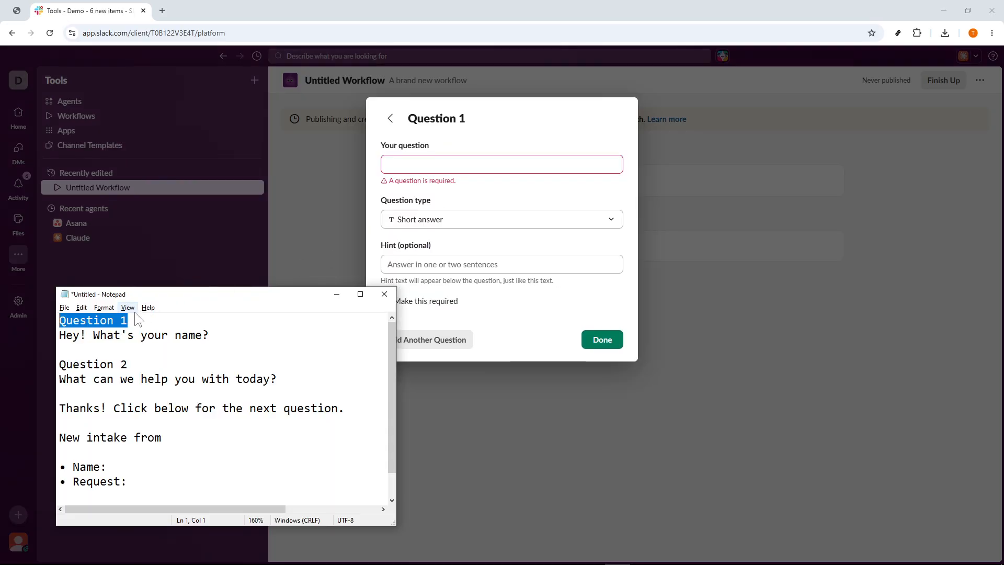
drag(208, 334, 60, 335)
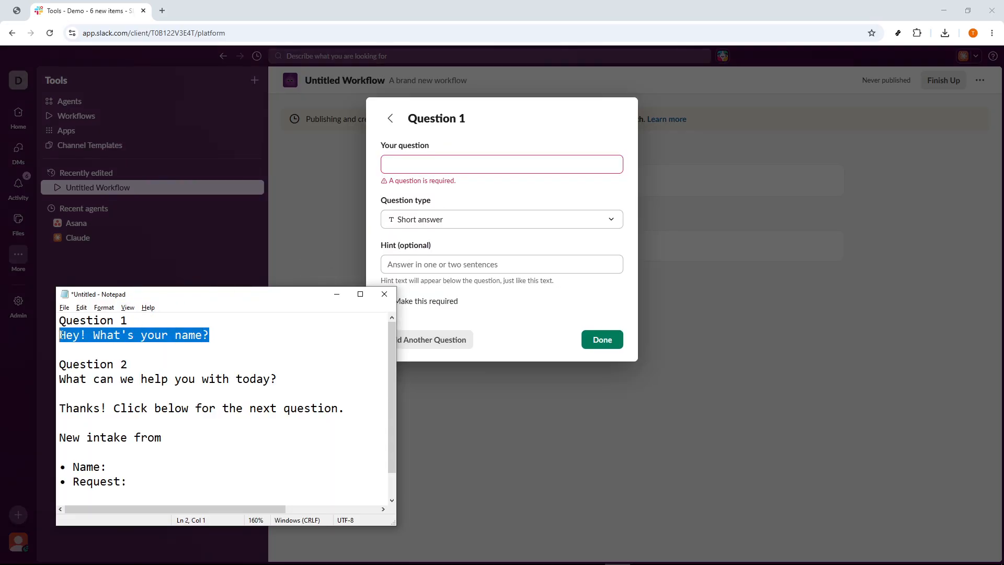
key(ctrl+c)
click(428, 164)
key(ctrl+v)
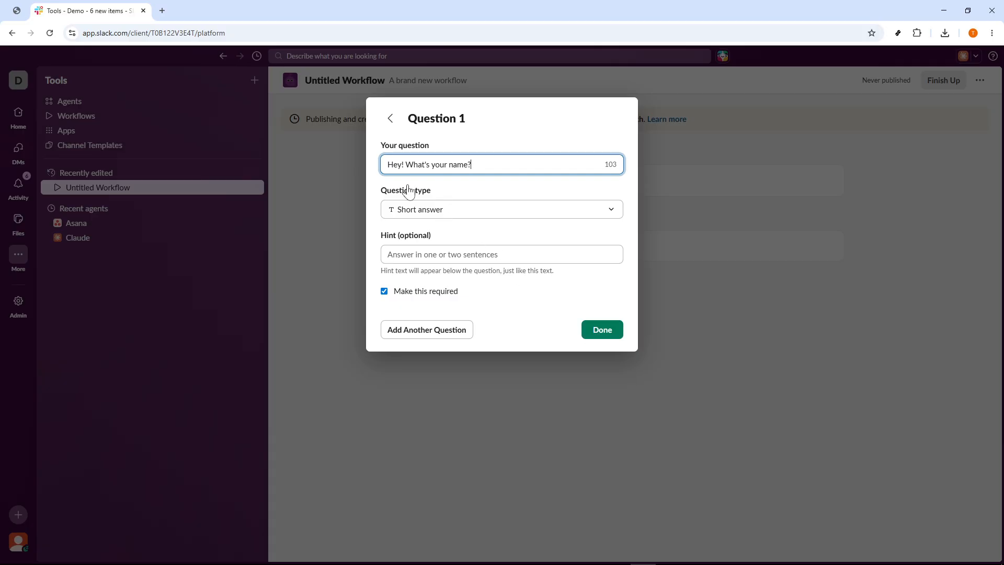
click(604, 336)
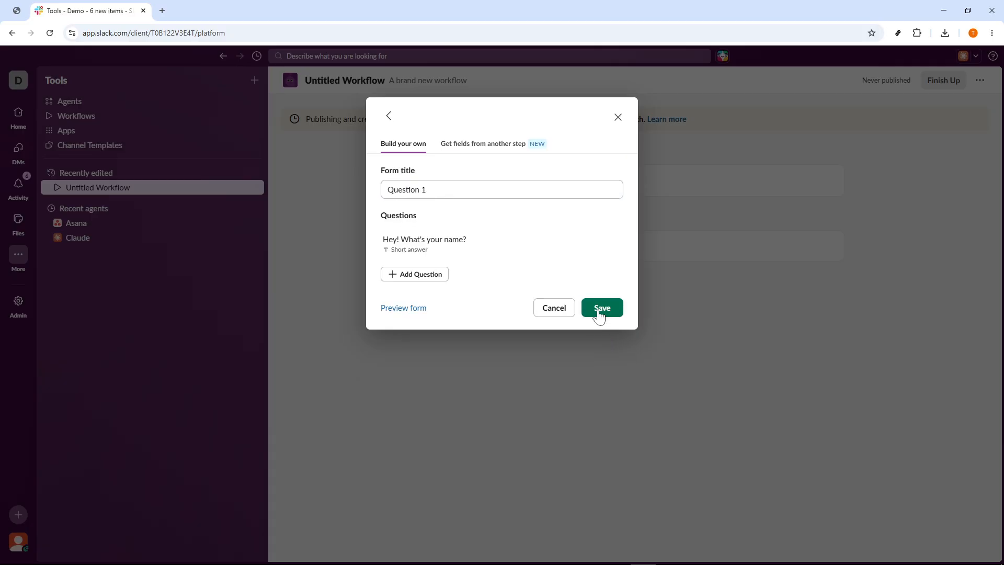
click(600, 314)
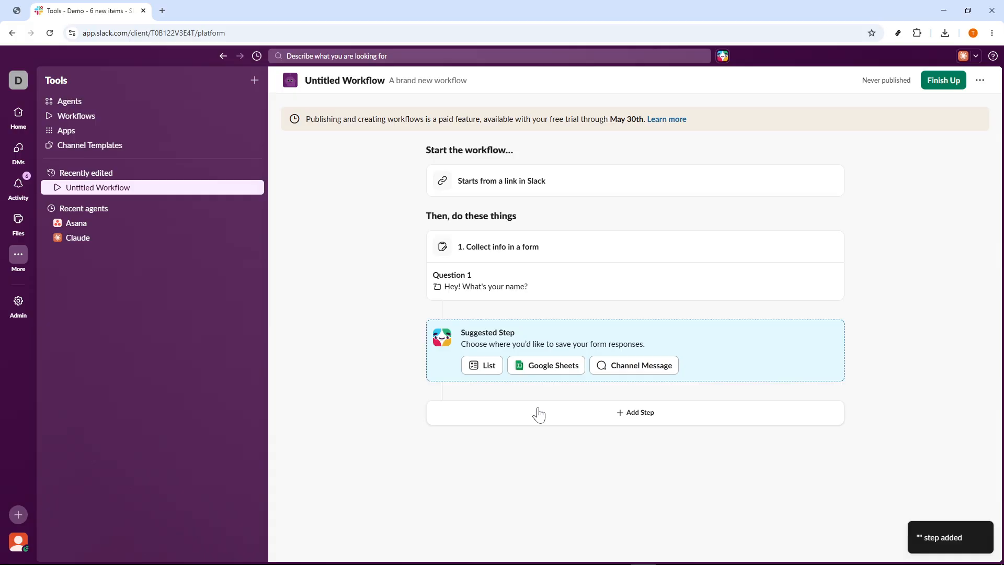
Add a step messaging the person who used the workflow with "Thanks! Click below for the next question." copied from the Notepad notes
click(578, 423)
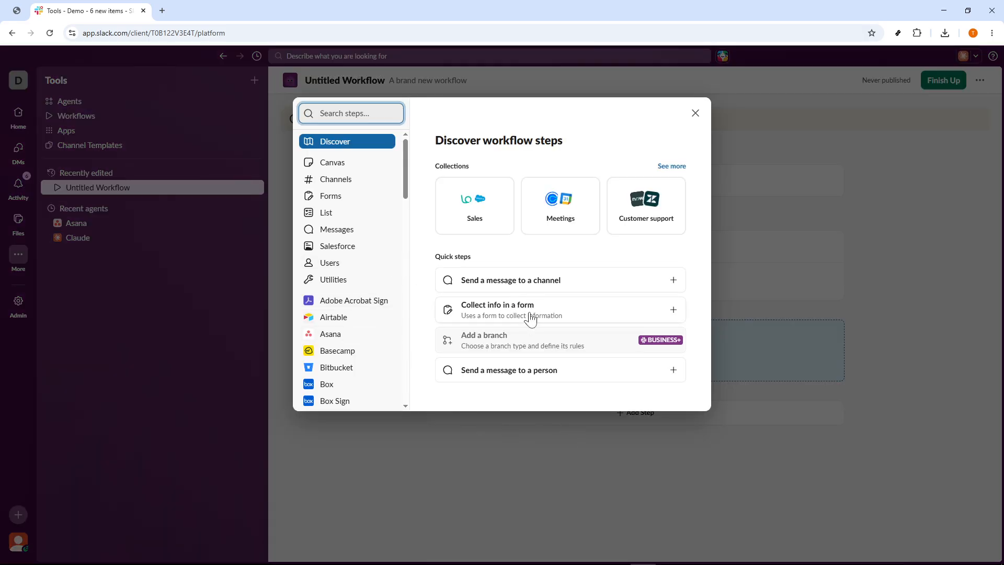
click(532, 371)
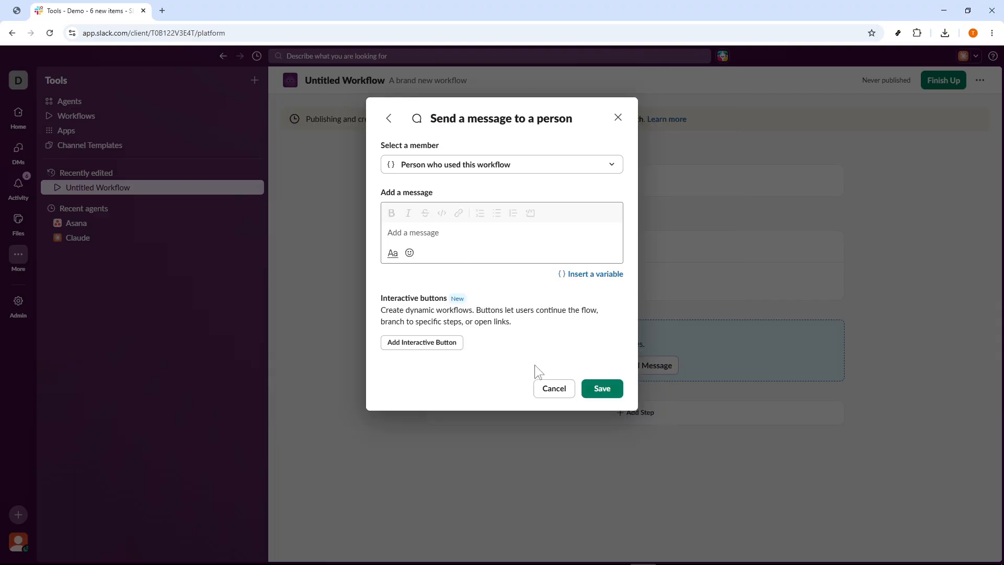
click(440, 236)
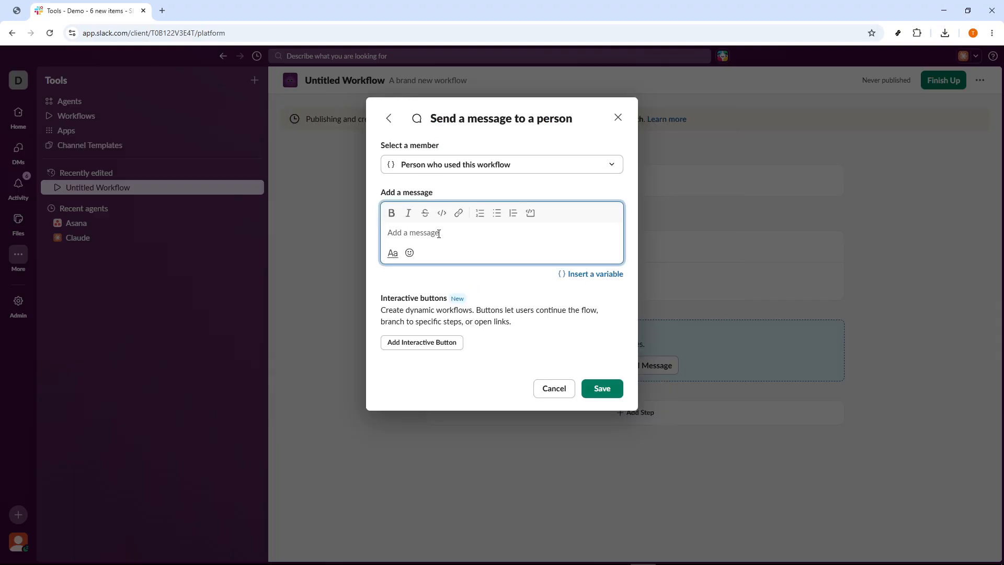
key(alt+Tab)
drag(345, 408, 62, 408)
key(ctrl+c)
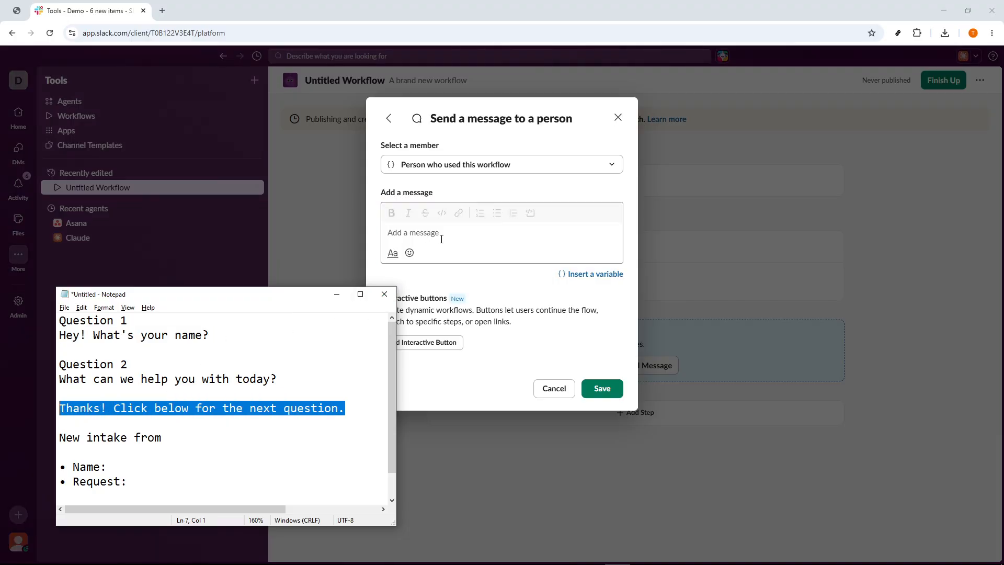
key(alt+Tab)
key(ctrl+v)
Add a "Continue" button with the "Continue or branch workflow" behavior to the message and save the step
click(435, 343)
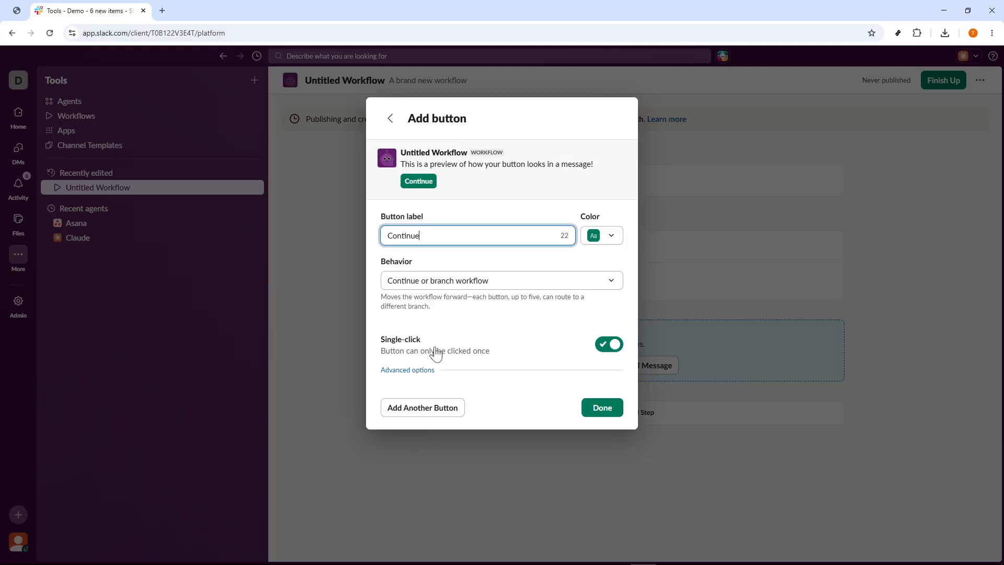
click(469, 284)
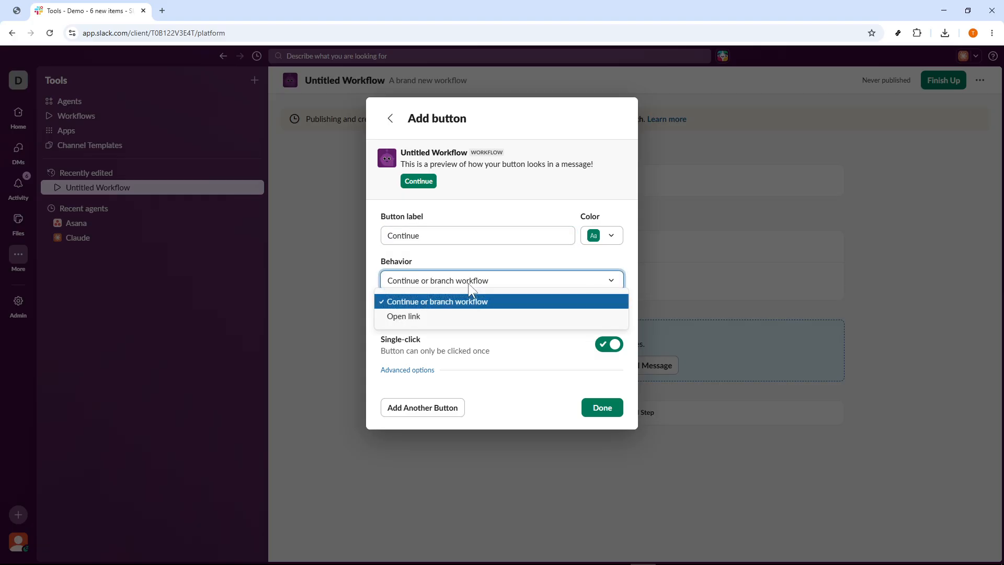
click(447, 302)
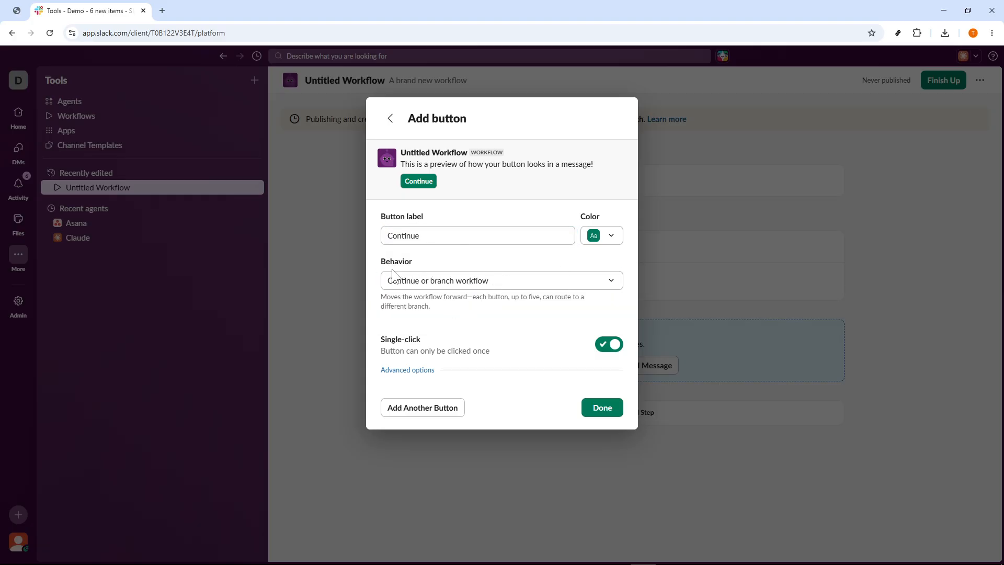
click(610, 414)
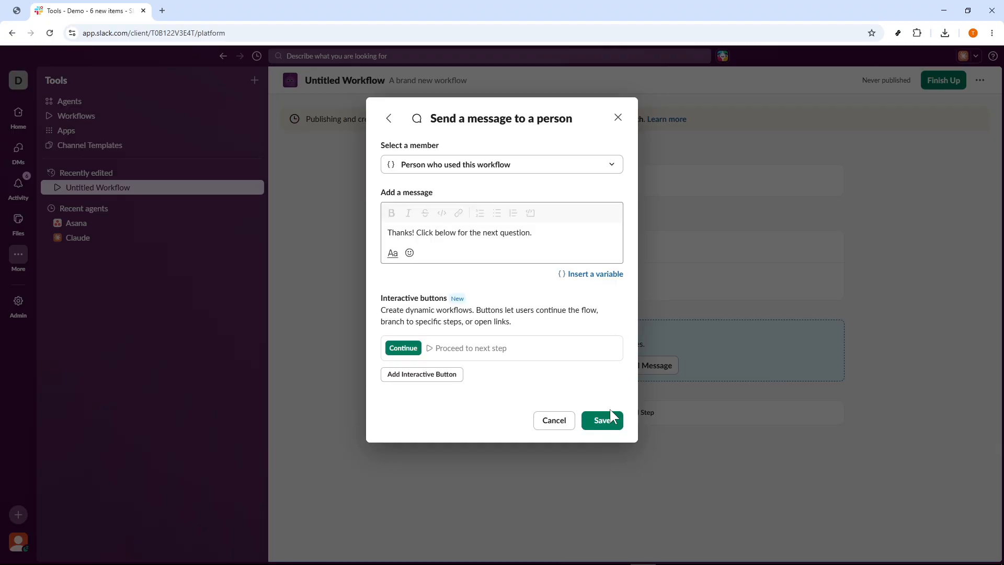
click(591, 420)
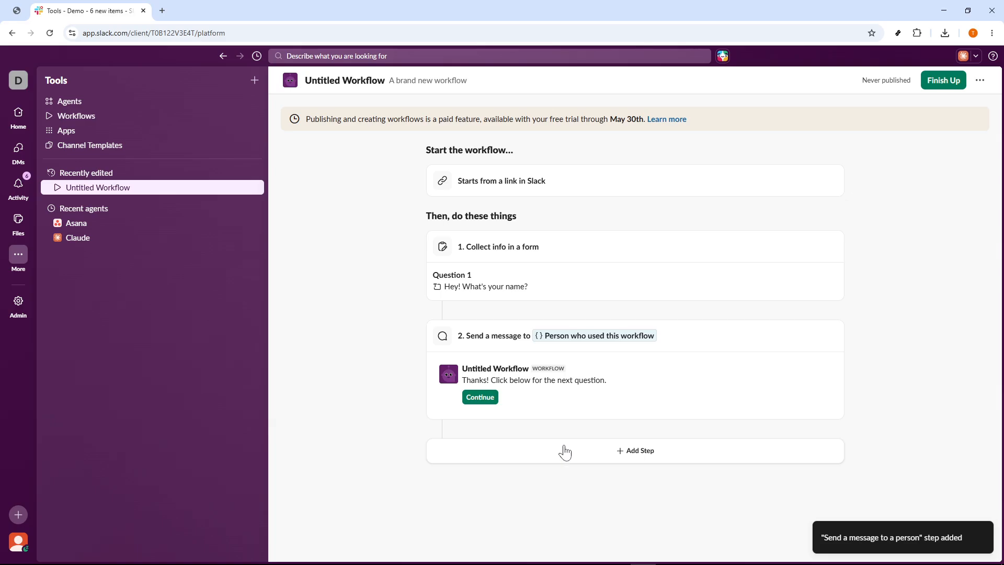
Add a second "Collect info in a form" step titled "Question 2", copying the title from the Notepad notes
click(602, 458)
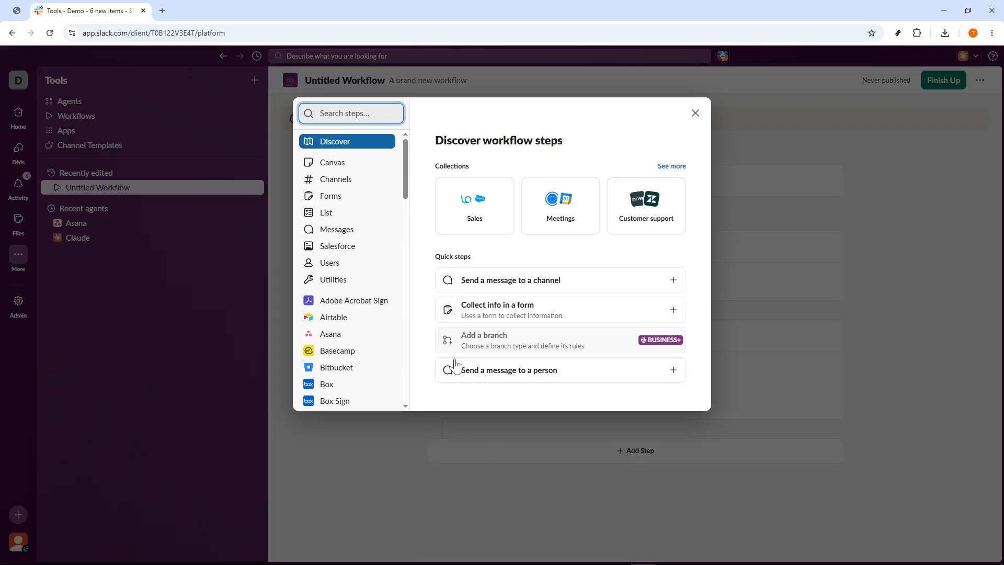
click(338, 200)
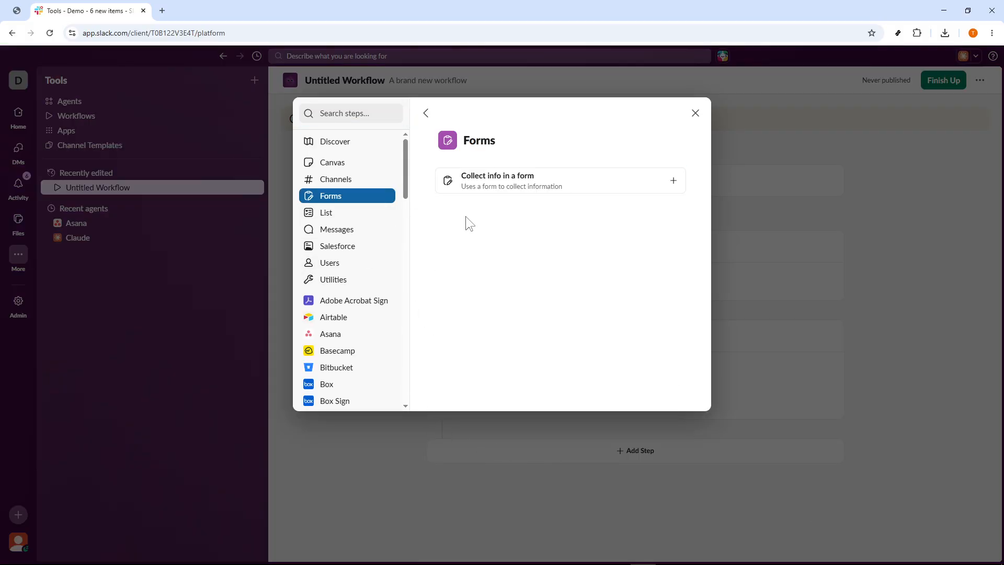
click(516, 192)
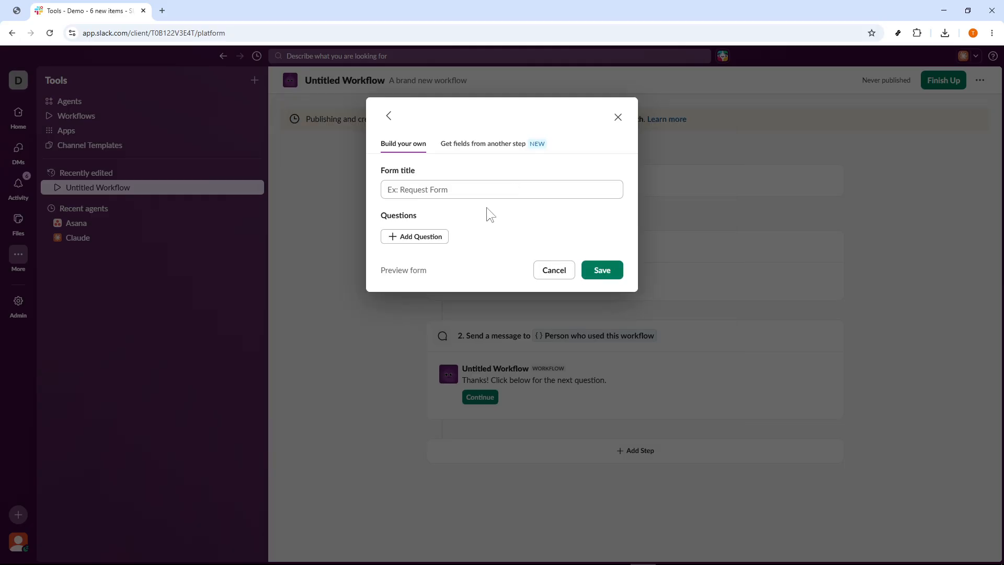
key(alt+Tab)
drag(128, 364, 53, 364)
key(ctrl+c)
key(alt+Tab)
key(ctrl+v)
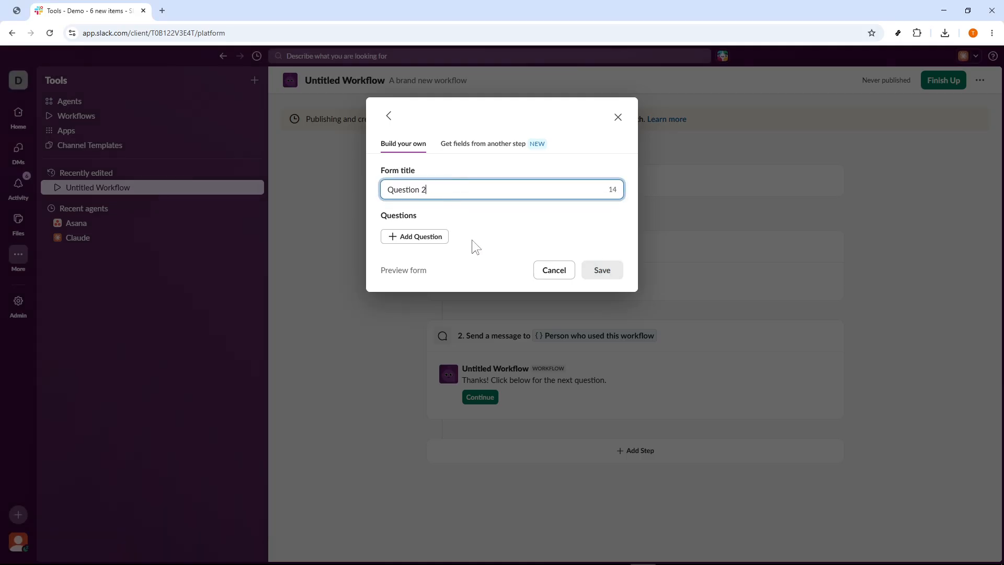
Add the short-answer question "What can we help you with today?" from the Notepad notes to the Question 2 form and save the form step
click(415, 237)
key(alt+Tab)
drag(291, 381, 62, 383)
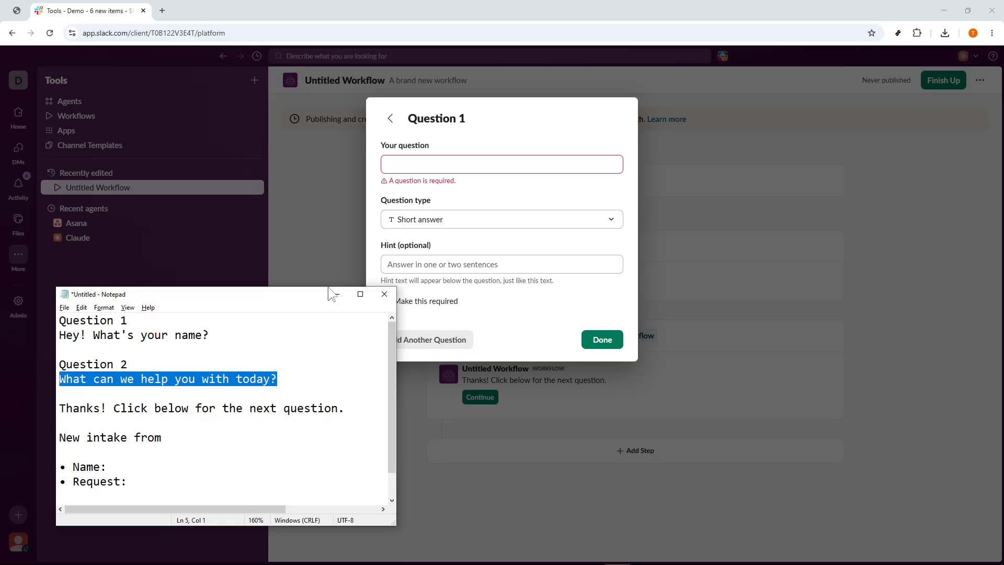
key(ctrl+c)
click(482, 163)
key(ctrl+v)
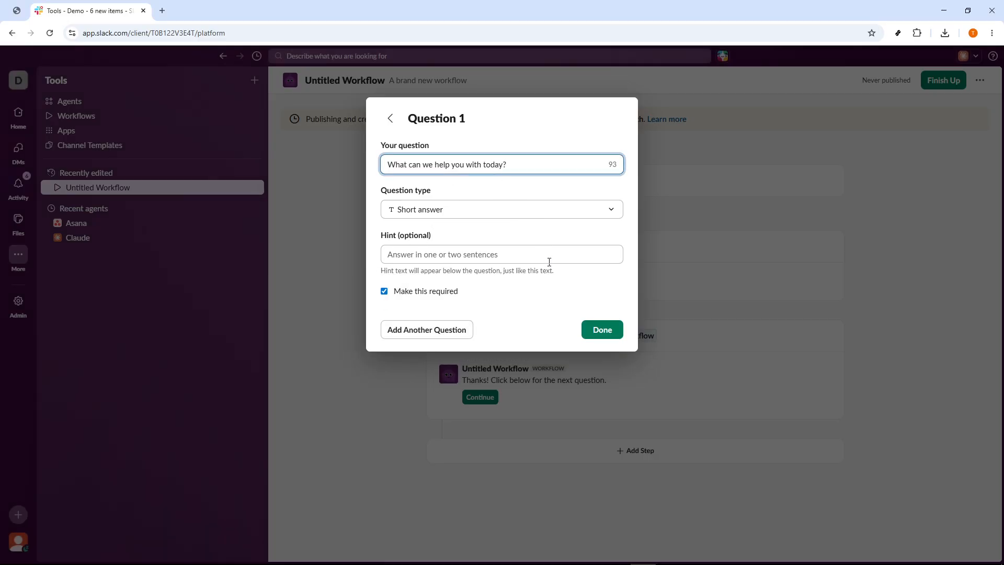
click(587, 329)
click(600, 310)
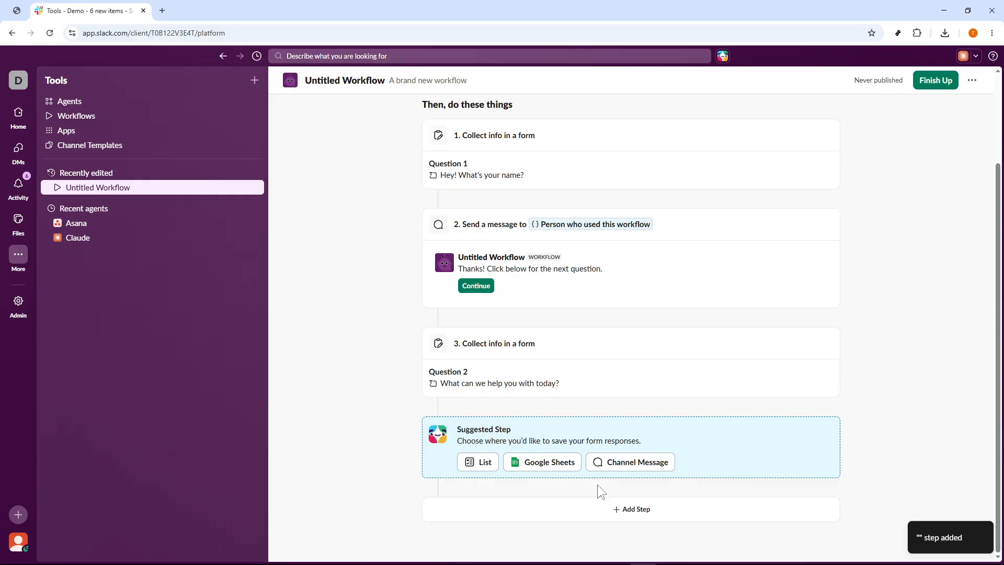
Add a "Send a message to a channel" step that posts to the channel where the workflow was used
click(601, 514)
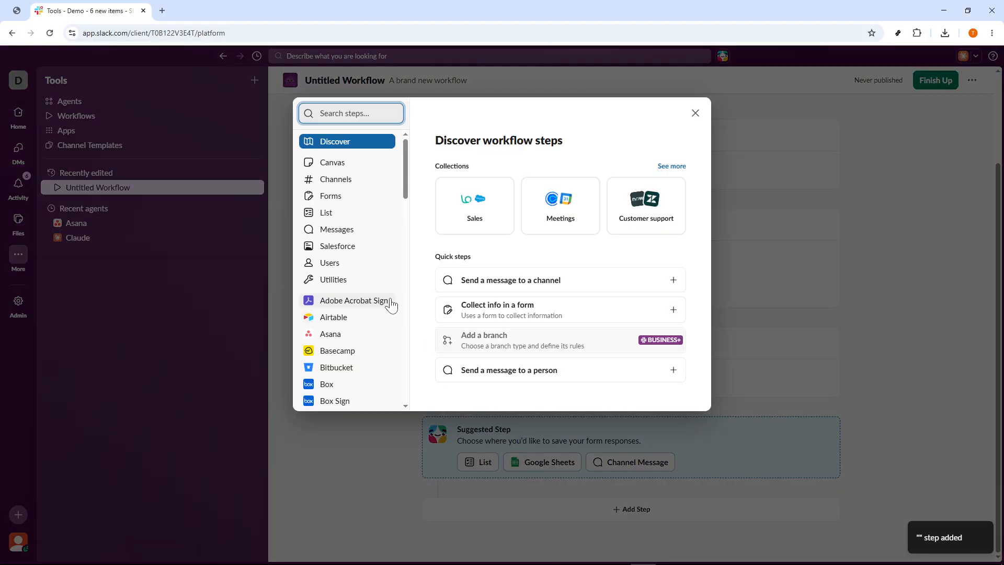
scroll(375, 249, down, 2)
click(348, 186)
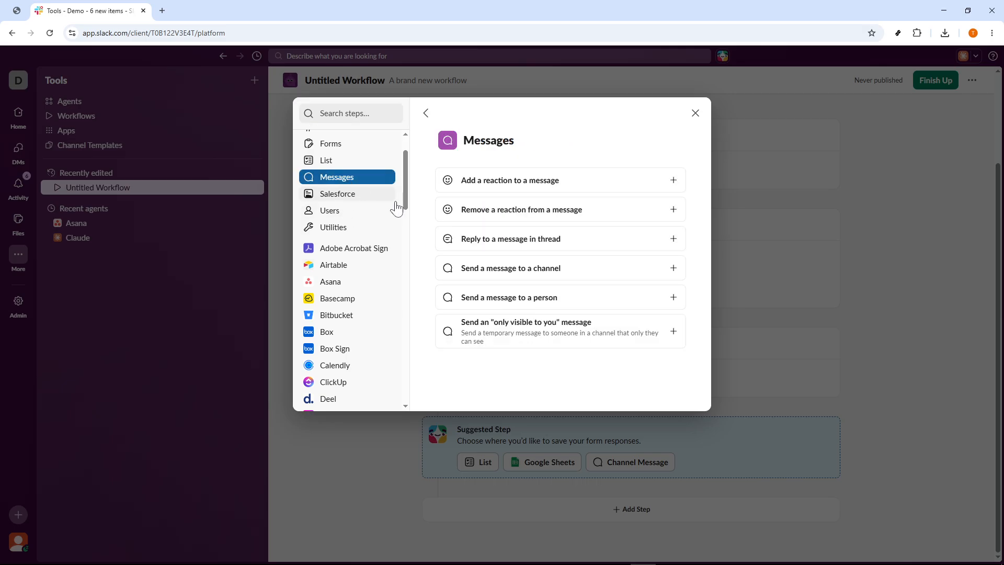
click(547, 270)
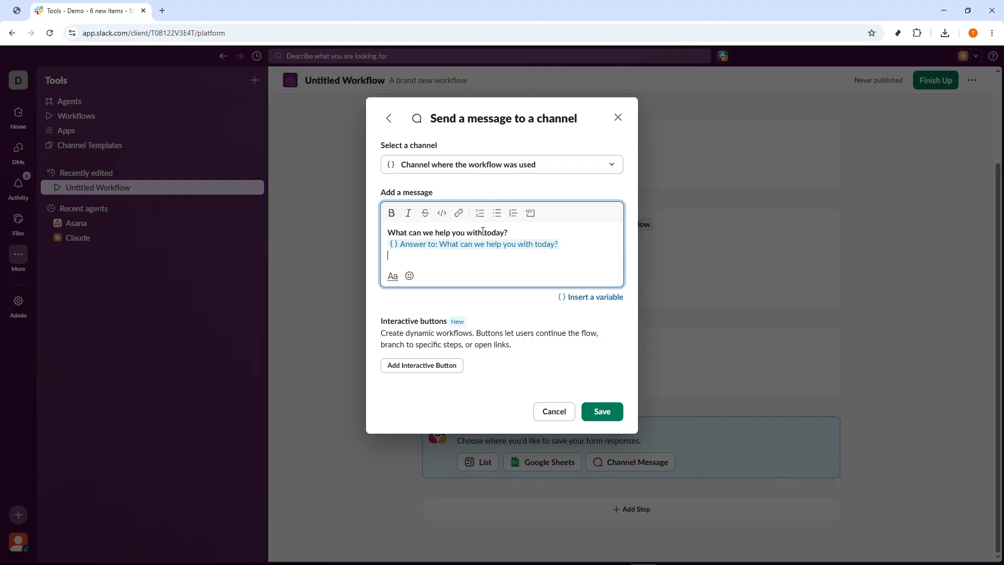
Append "New intake from" copied from the Notepad notes to the channel message, followed by the "Person who used this workflow" variable
key(alt+Tab)
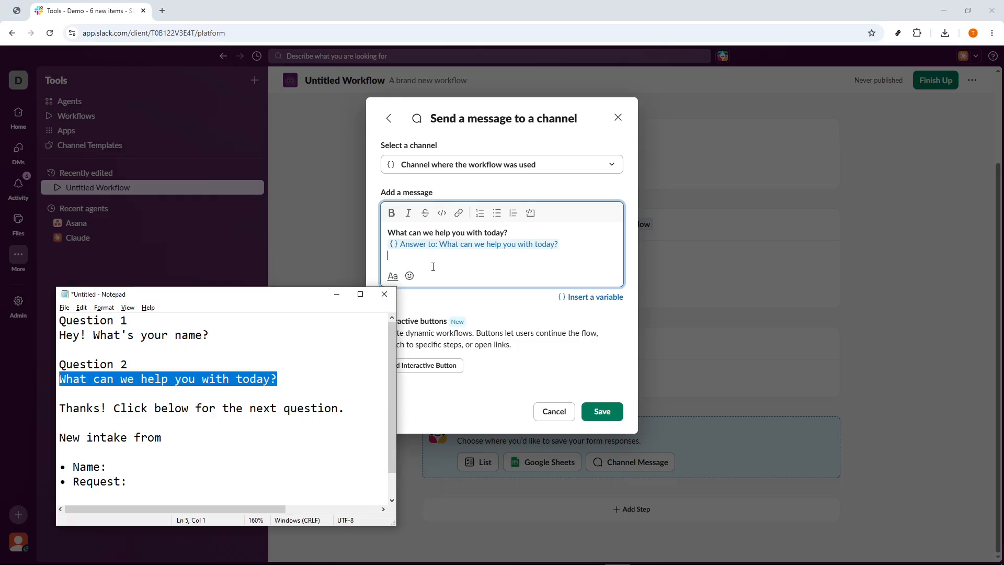
drag(164, 437, 58, 438)
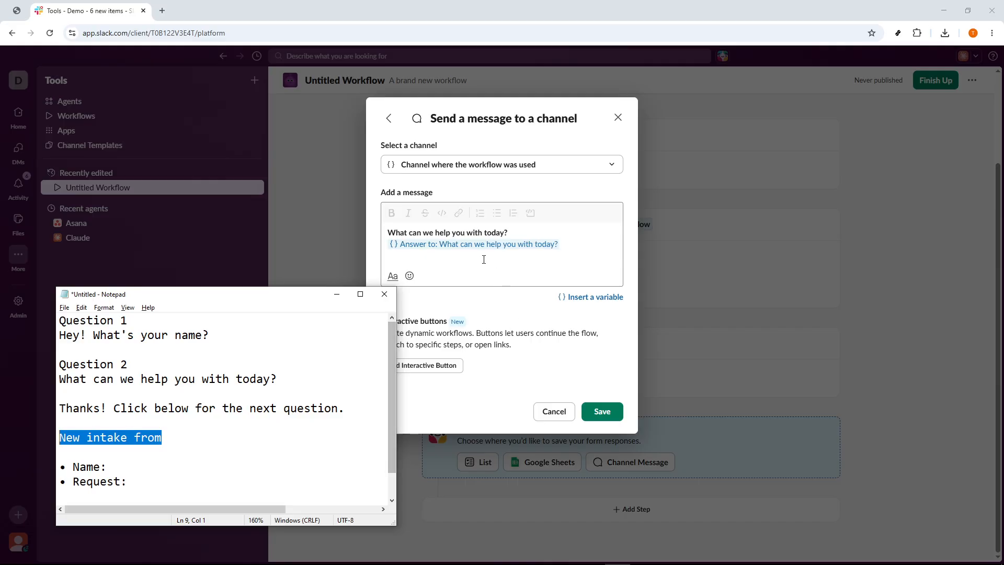
click(482, 257)
key(ctrl+v)
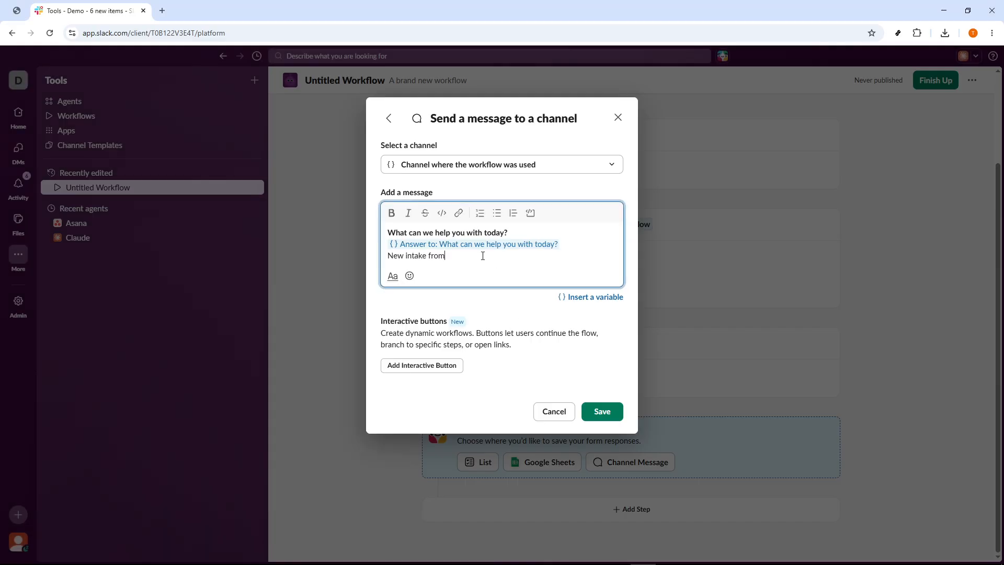
click(613, 297)
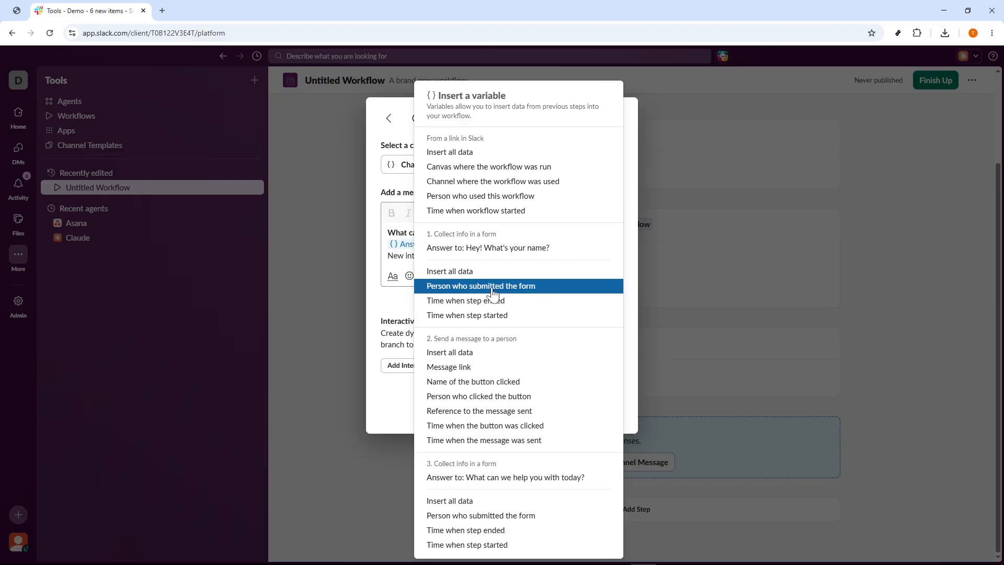
click(488, 196)
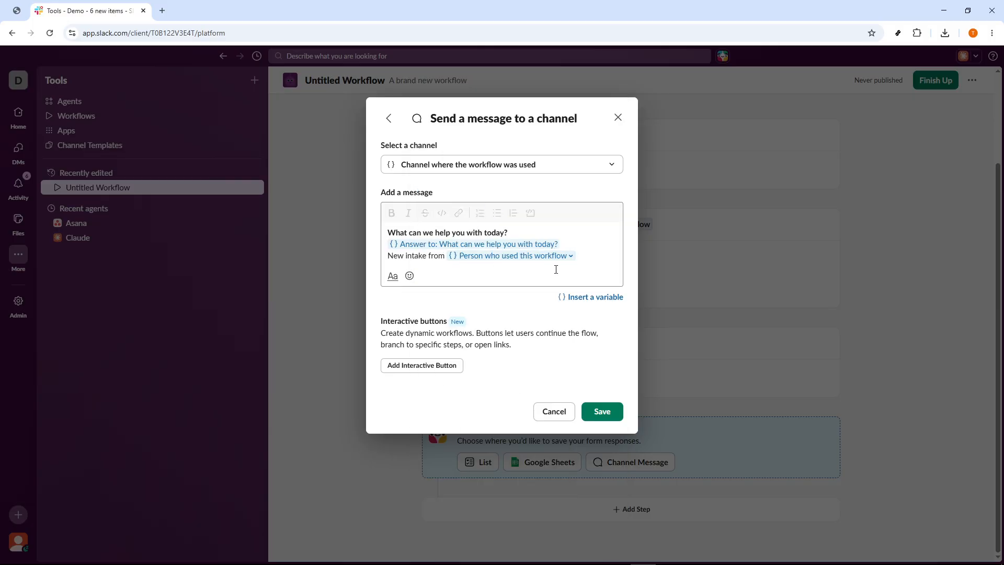
Add the "Name:" and "Request:" bullet lines from the Notepad notes on a new line of the channel message
click(575, 263)
key(Return)
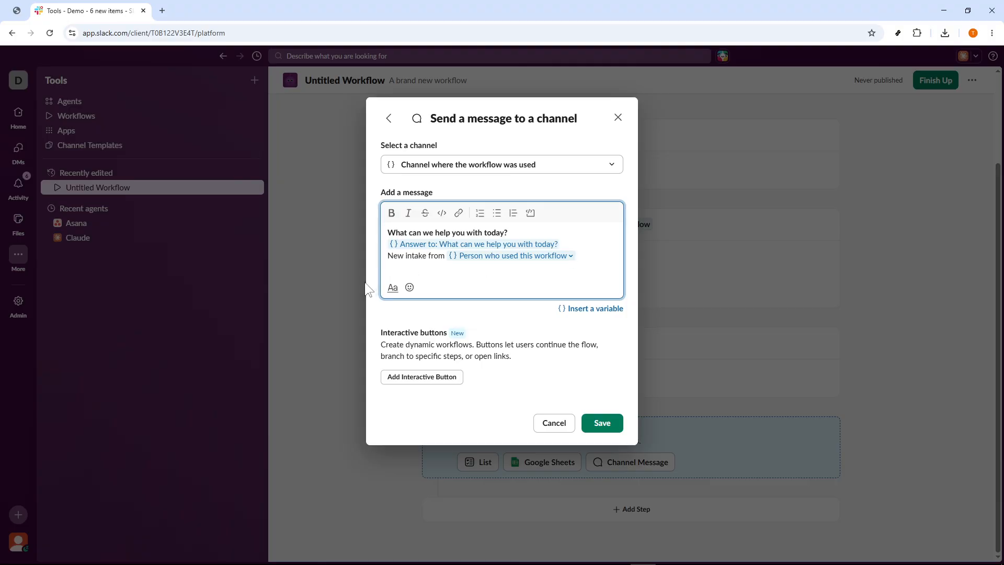
key(alt+Tab)
drag(138, 485, 62, 467)
key(ctrl+c)
click(441, 275)
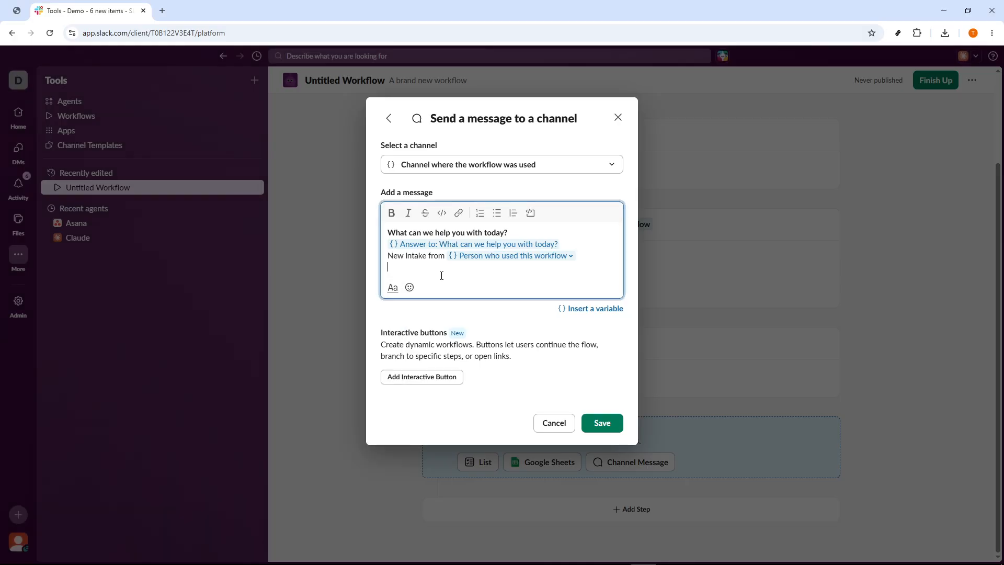
key(ctrl+v)
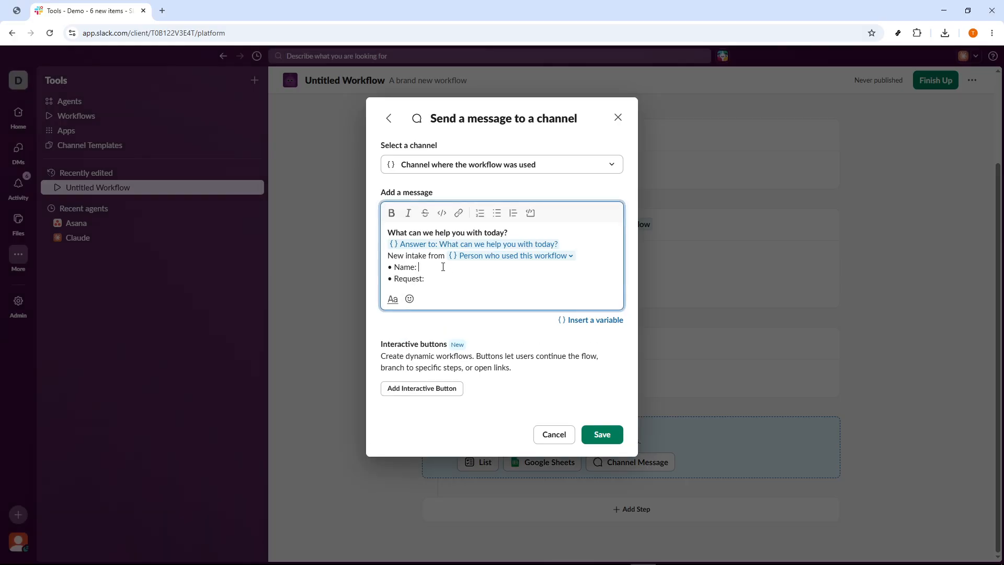
Insert the name answer variable after "Name:" and the "What can we help you with today?" answer after "Request:", and save the message step
click(582, 322)
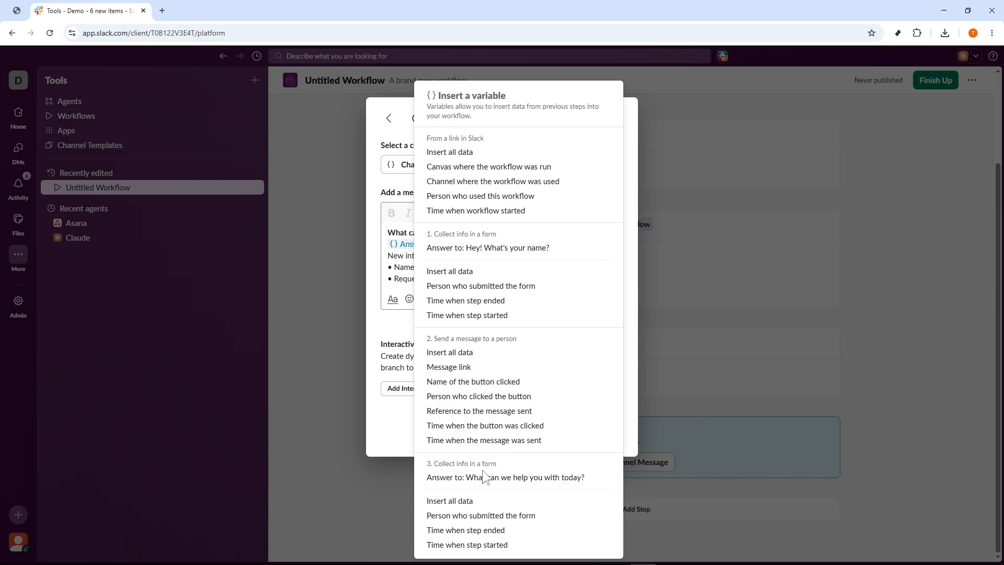
click(491, 247)
click(469, 280)
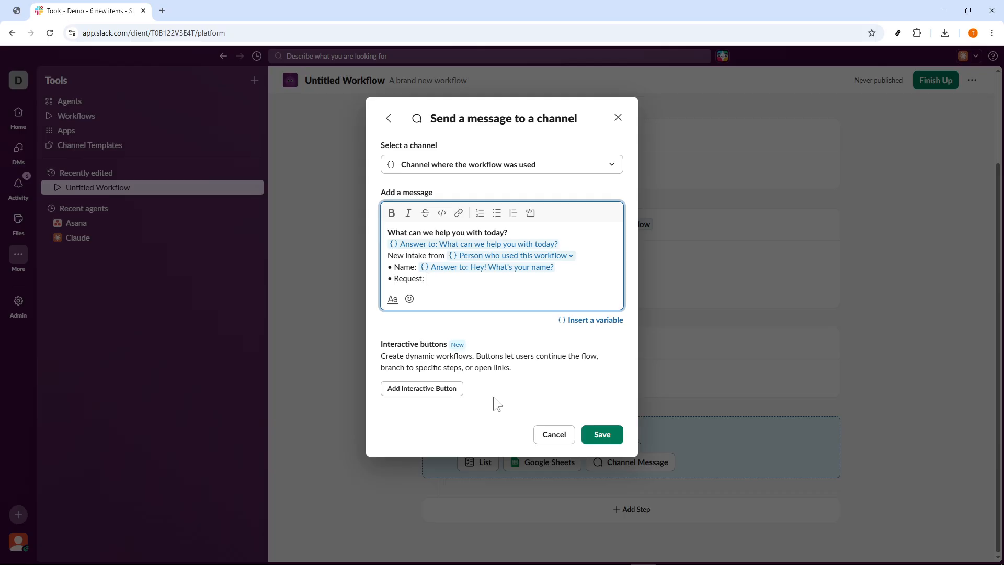
click(596, 320)
click(538, 482)
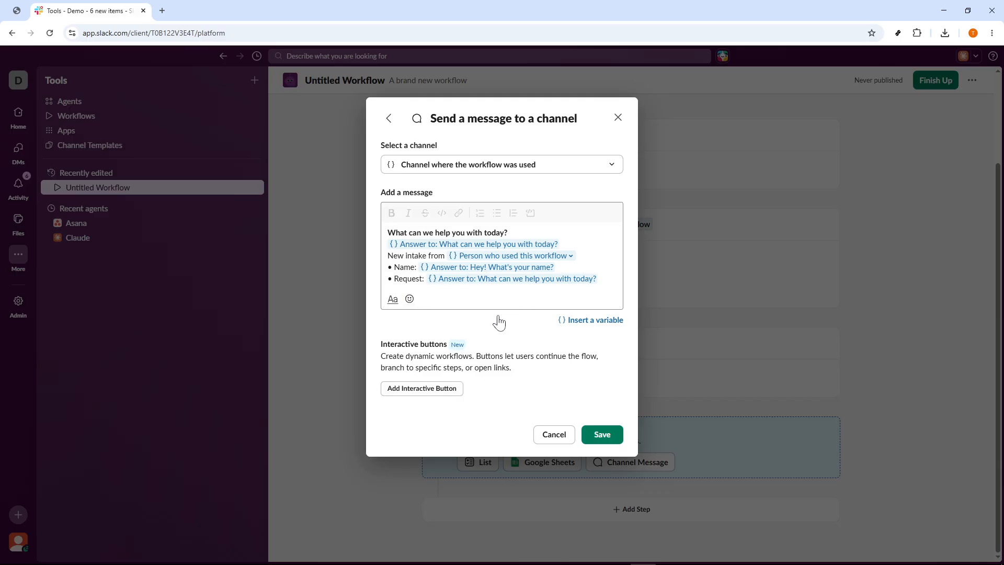
click(604, 279)
drag(603, 279, 604, 283)
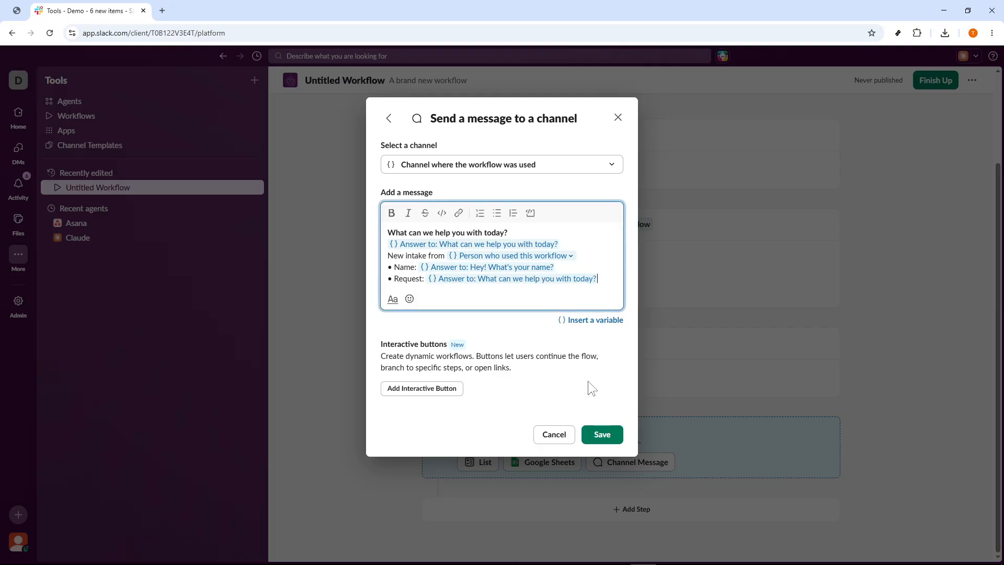
click(602, 435)
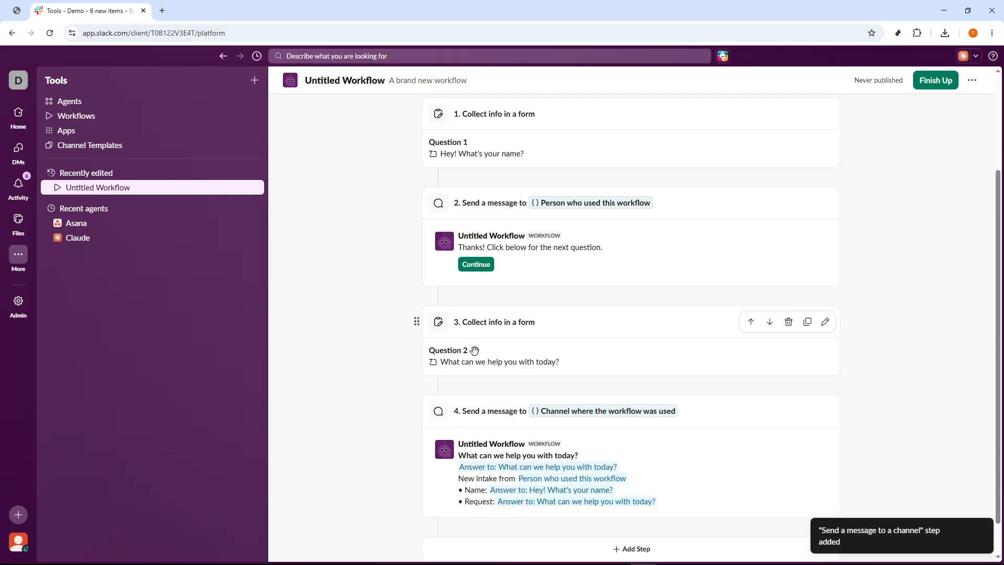
Open the workflow's finishing details and name it "Intake Bot", copied from the Notepad notes
scroll(492, 460, down, 1)
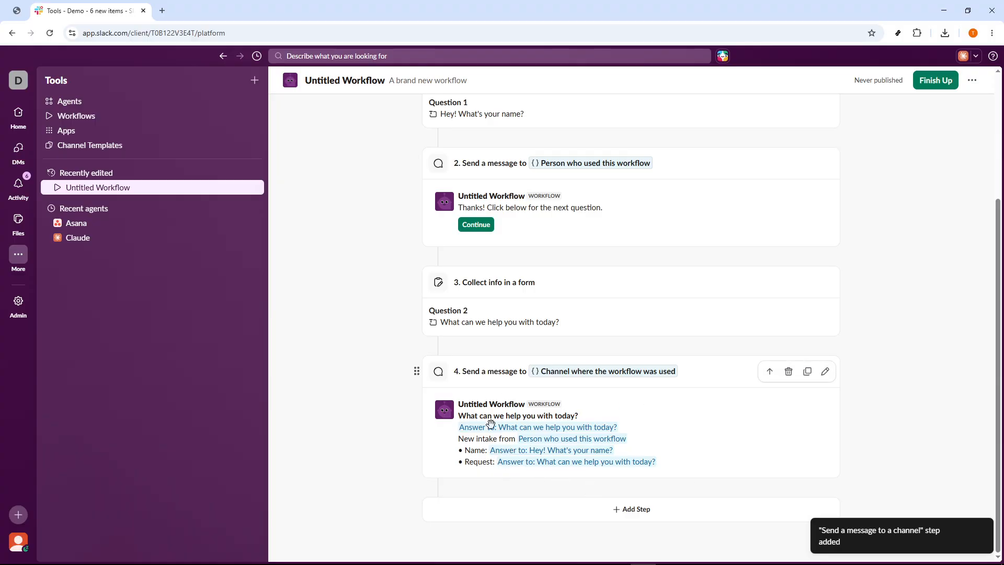
scroll(513, 414, up, 3)
scroll(628, 340, down, 3)
click(942, 85)
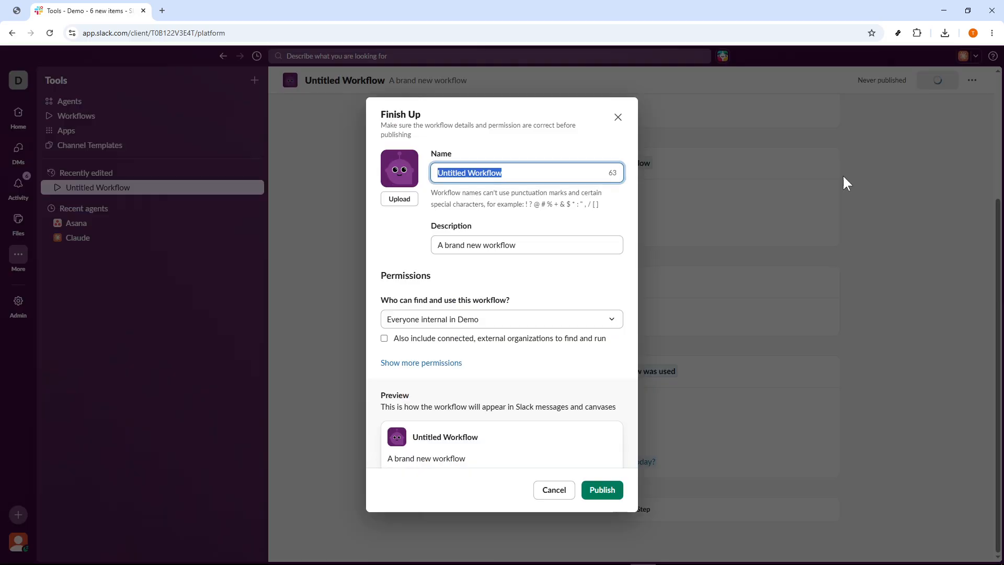
key(alt+Tab)
click(164, 448)
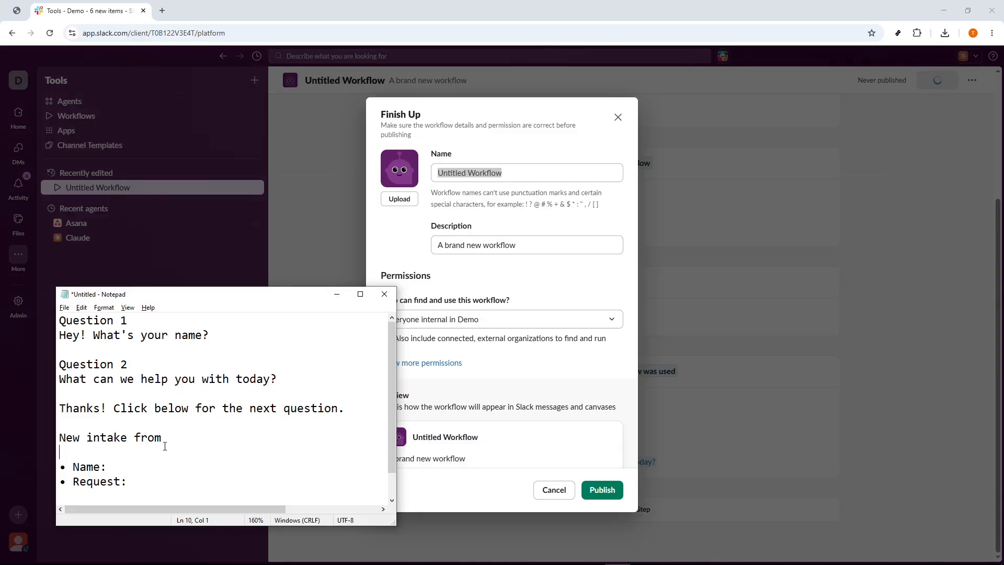
scroll(159, 450, down, 1)
drag(131, 479, 60, 480)
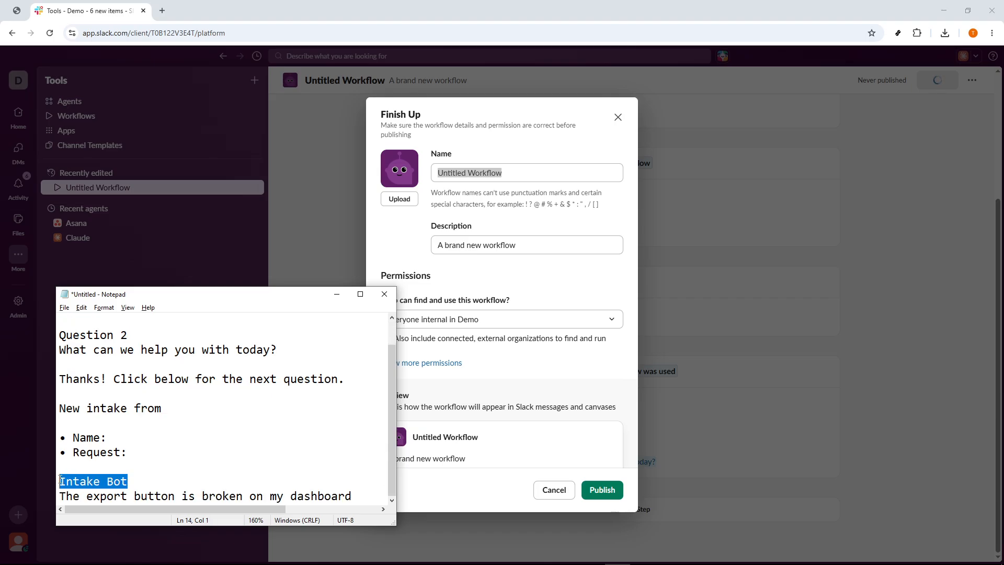
key(ctrl+c)
key(alt+Tab)
key(ctrl+v)
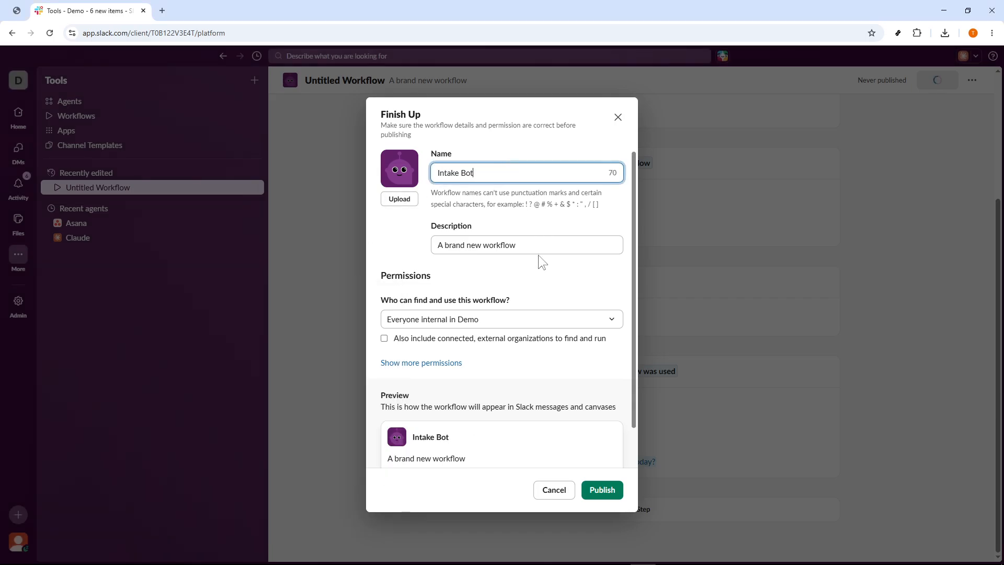
Publish the Intake Bot workflow, copy its start link and close the publishing confirmation
click(602, 488)
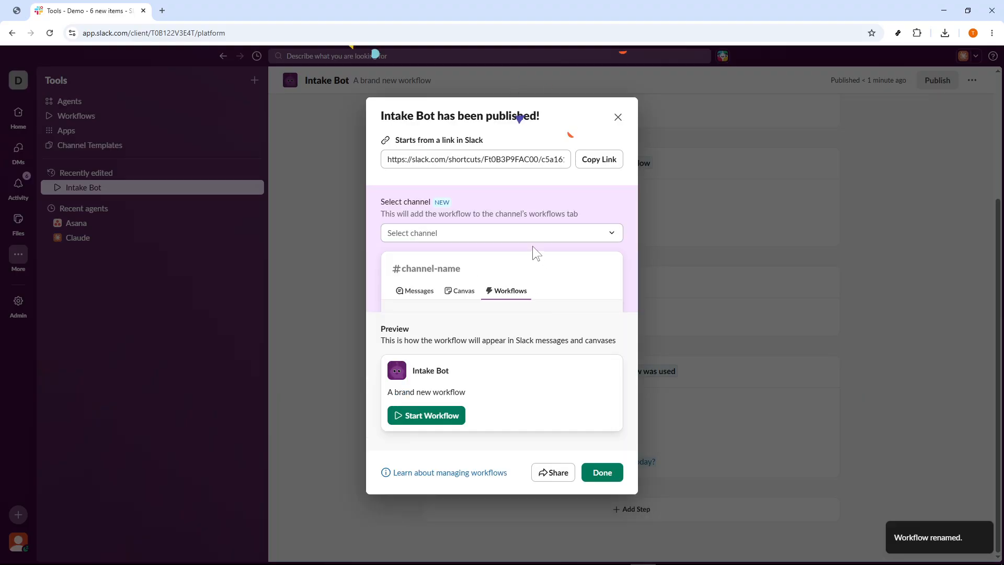
click(599, 159)
click(619, 116)
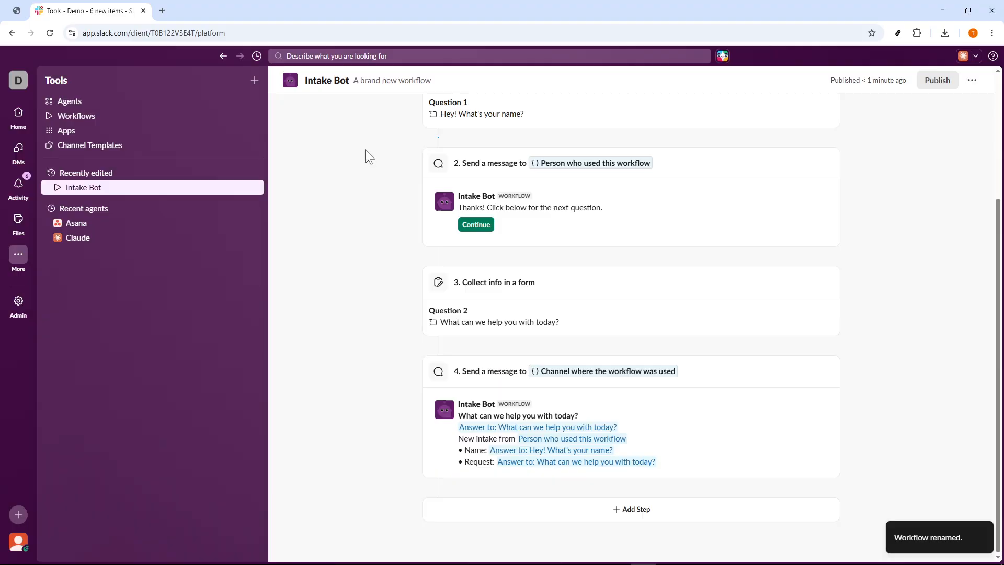
Post the copied Intake Bot workflow link as a message in the #general channel
click(18, 120)
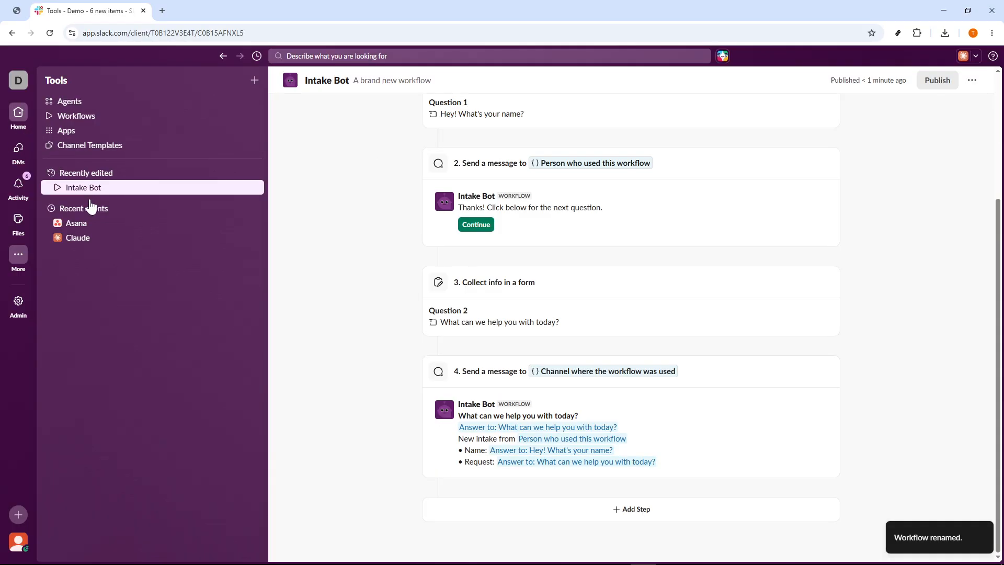
click(352, 519)
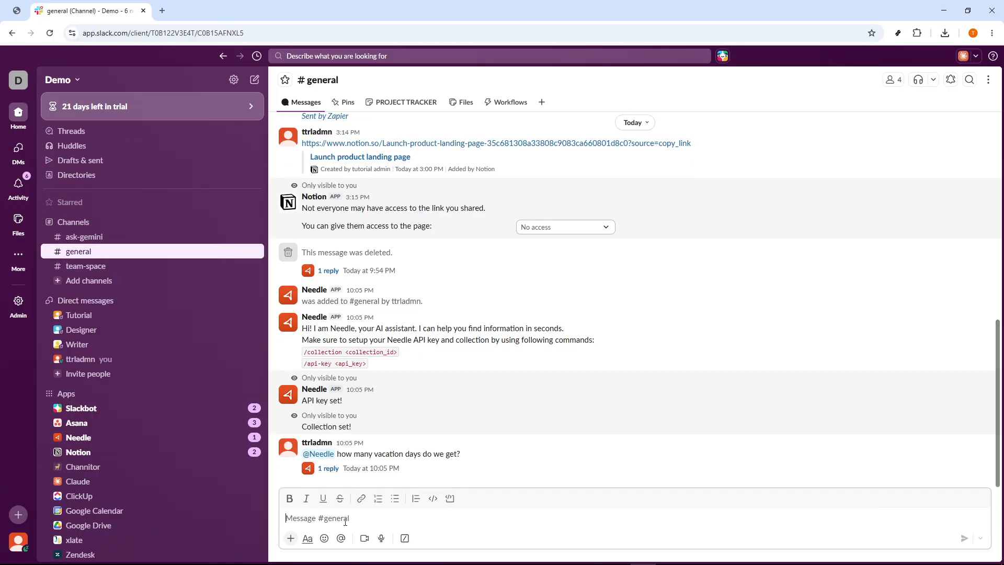
key(ctrl+v)
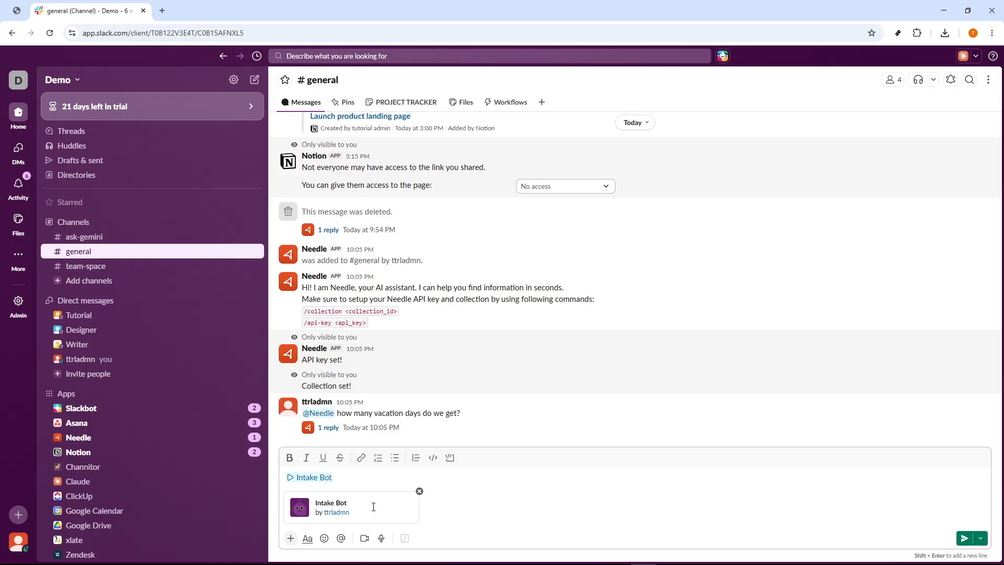
key(Return)
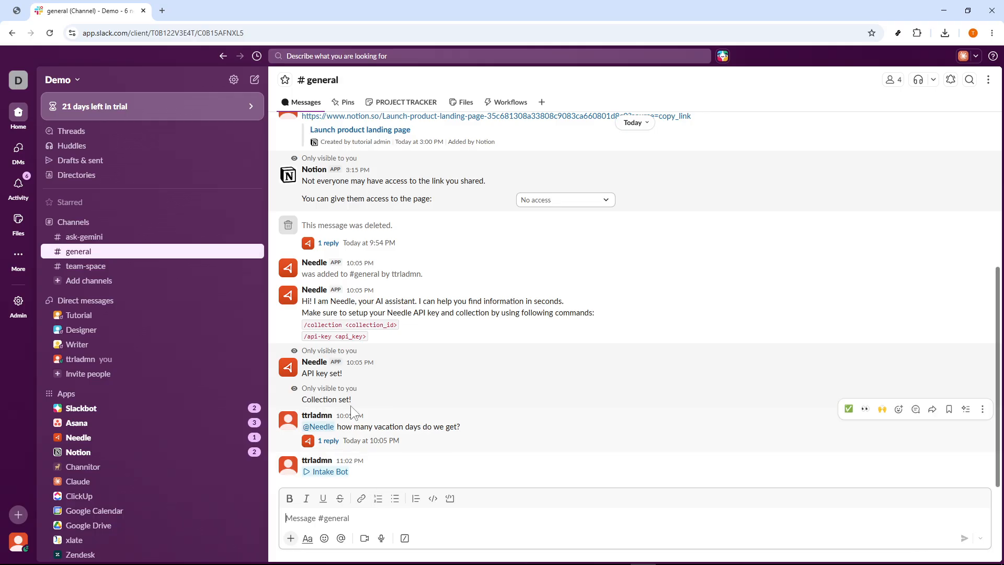
Start the Intake Bot workflow from the link posted in #general and submit the Question 1 form with a first name
click(345, 472)
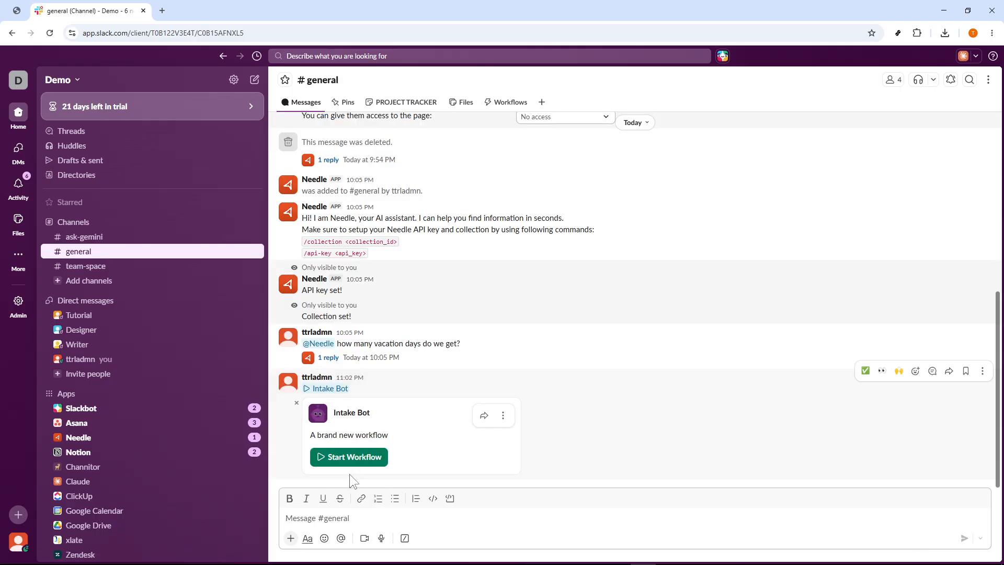
click(348, 464)
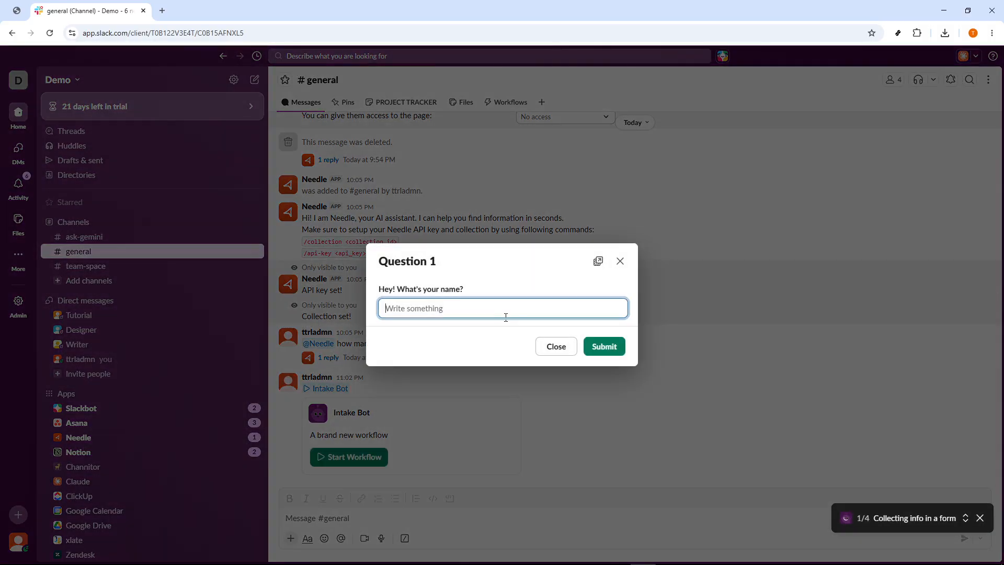
text(Alex)
click(617, 346)
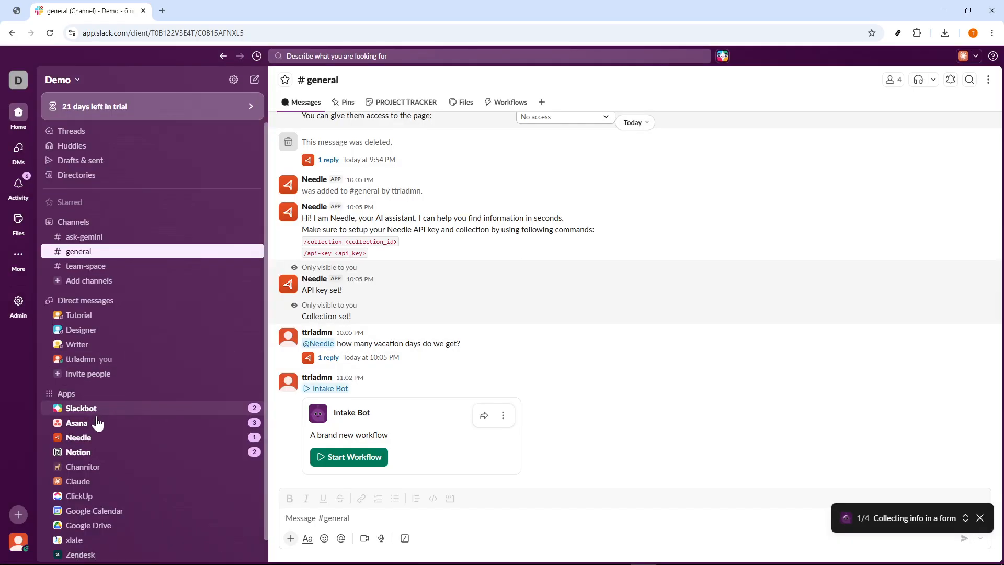
Open the Intake Bot direct message and continue the workflow to its Question 2 form
scroll(105, 450, down, 1)
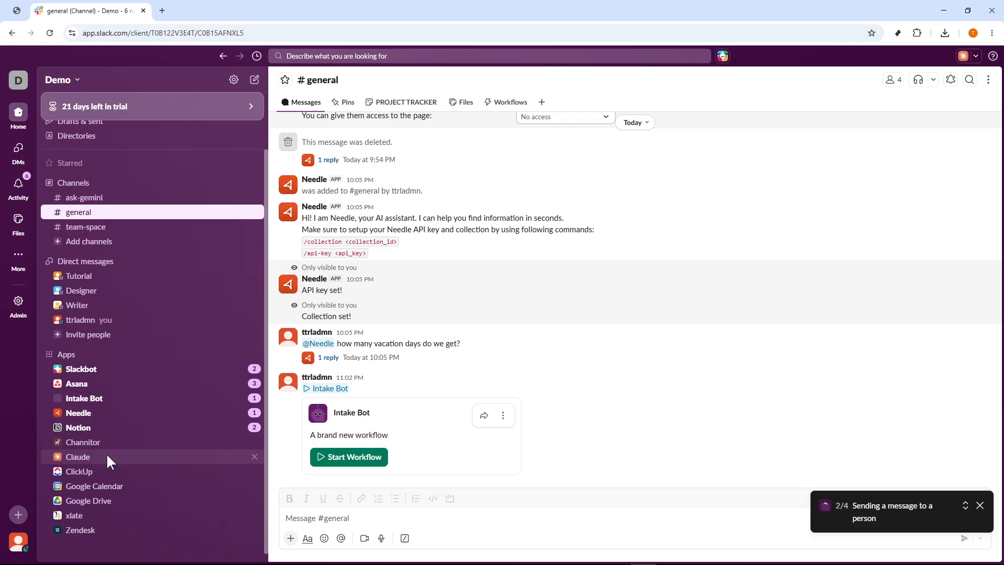
click(116, 400)
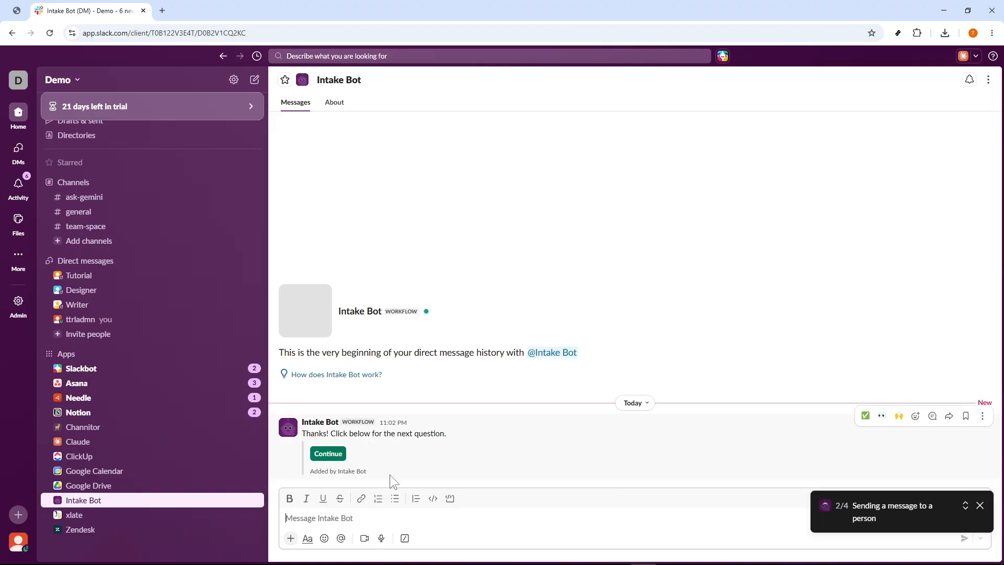
click(328, 454)
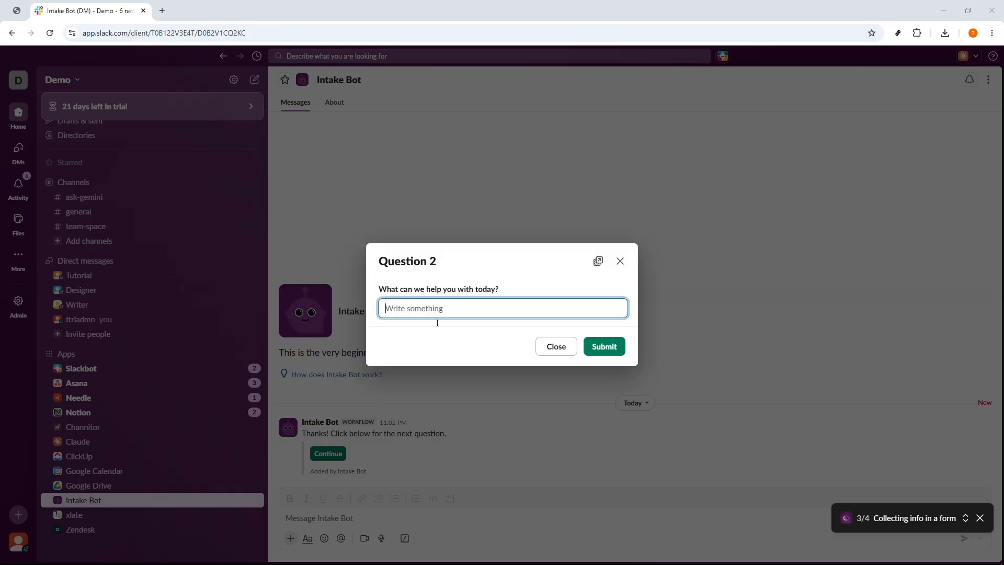
Answer Question 2 with "The export button is broken on my dashboard", copied from the Notepad notes, and submit the form
key(alt+Tab)
drag(350, 496, 59, 497)
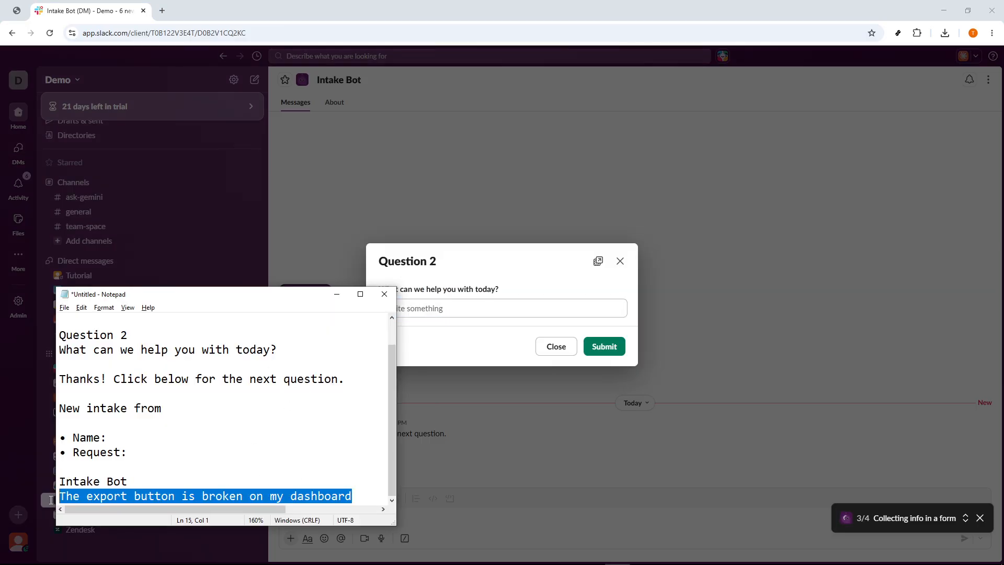
click(443, 299)
key(ctrl+v)
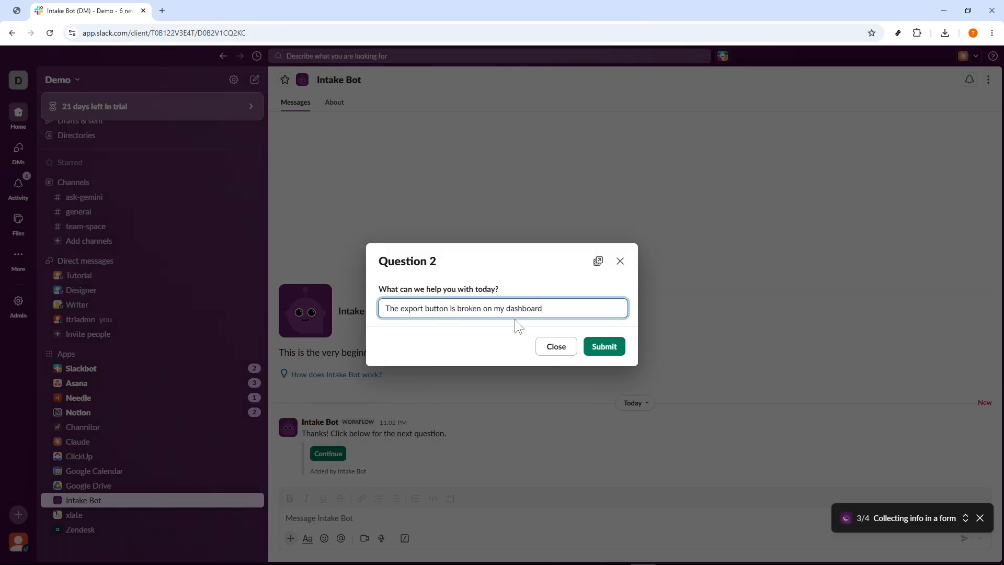
click(594, 347)
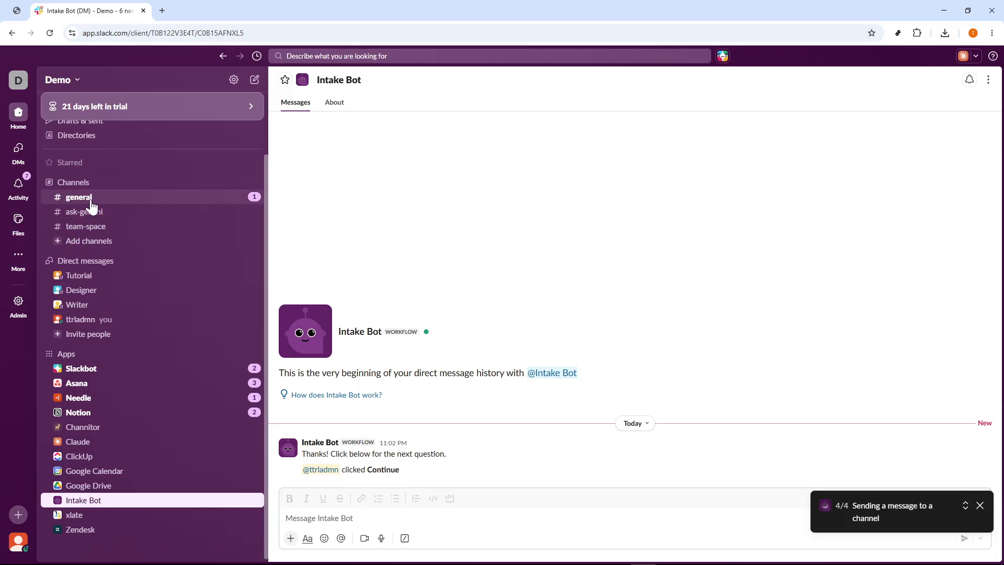
Open the #general channel and check the name and request in the intake message posted by Intake Bot
click(86, 199)
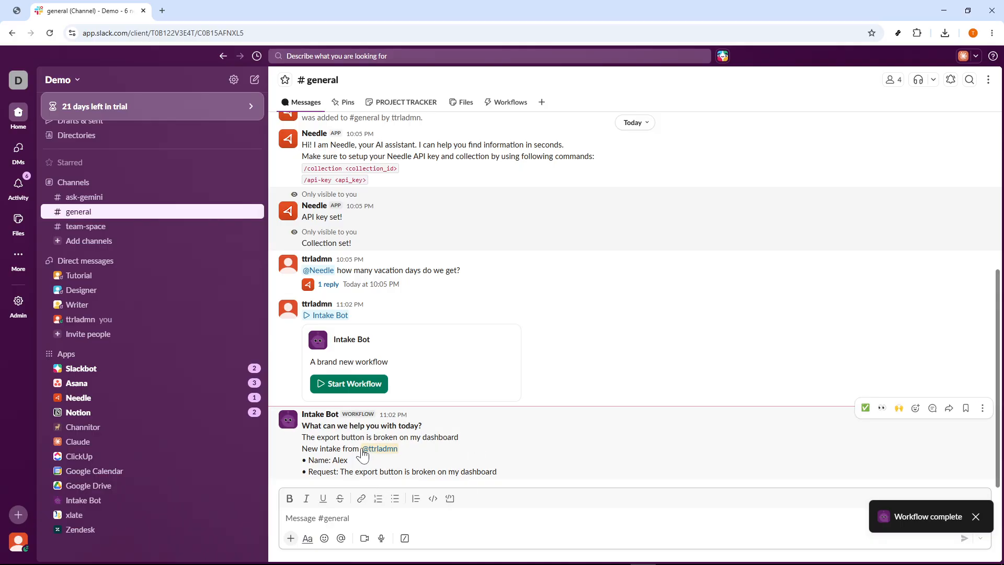
drag(501, 472, 338, 460)
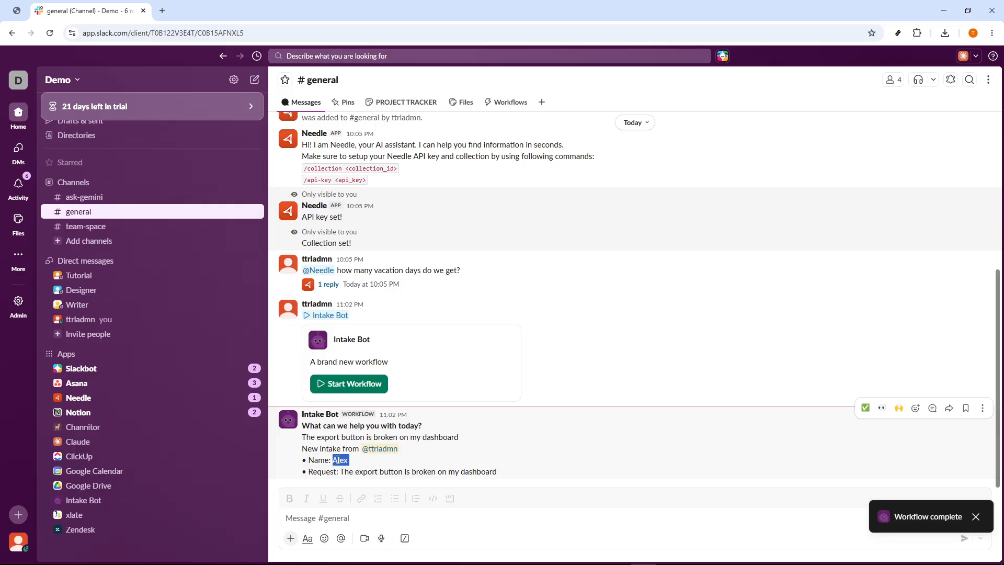
click(366, 464)
drag(302, 439, 475, 473)
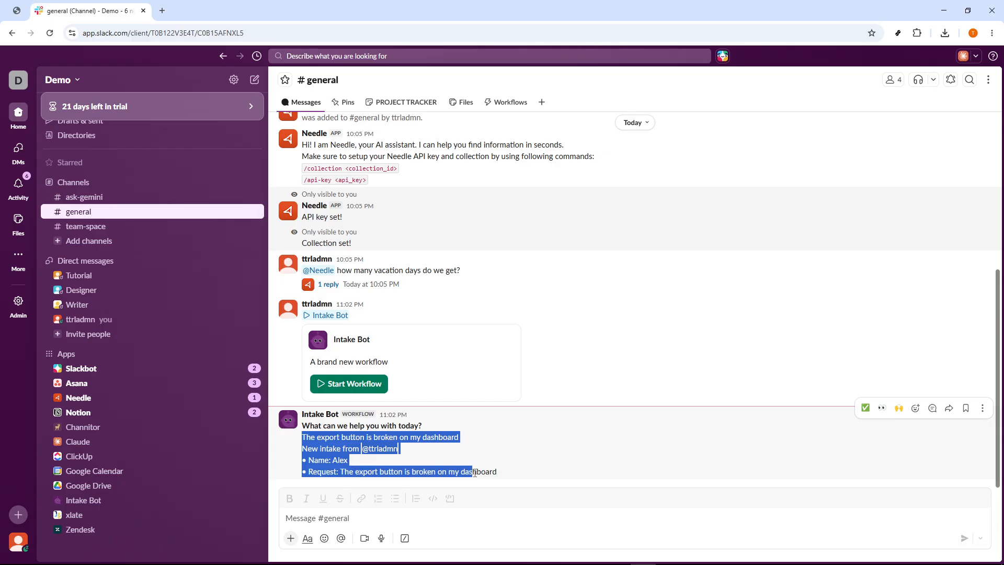
click(511, 474)
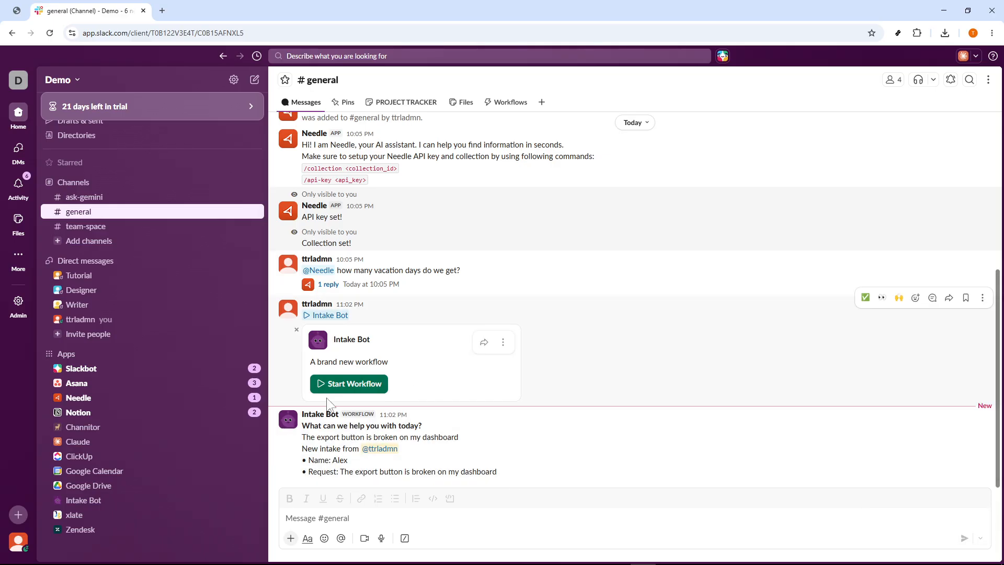